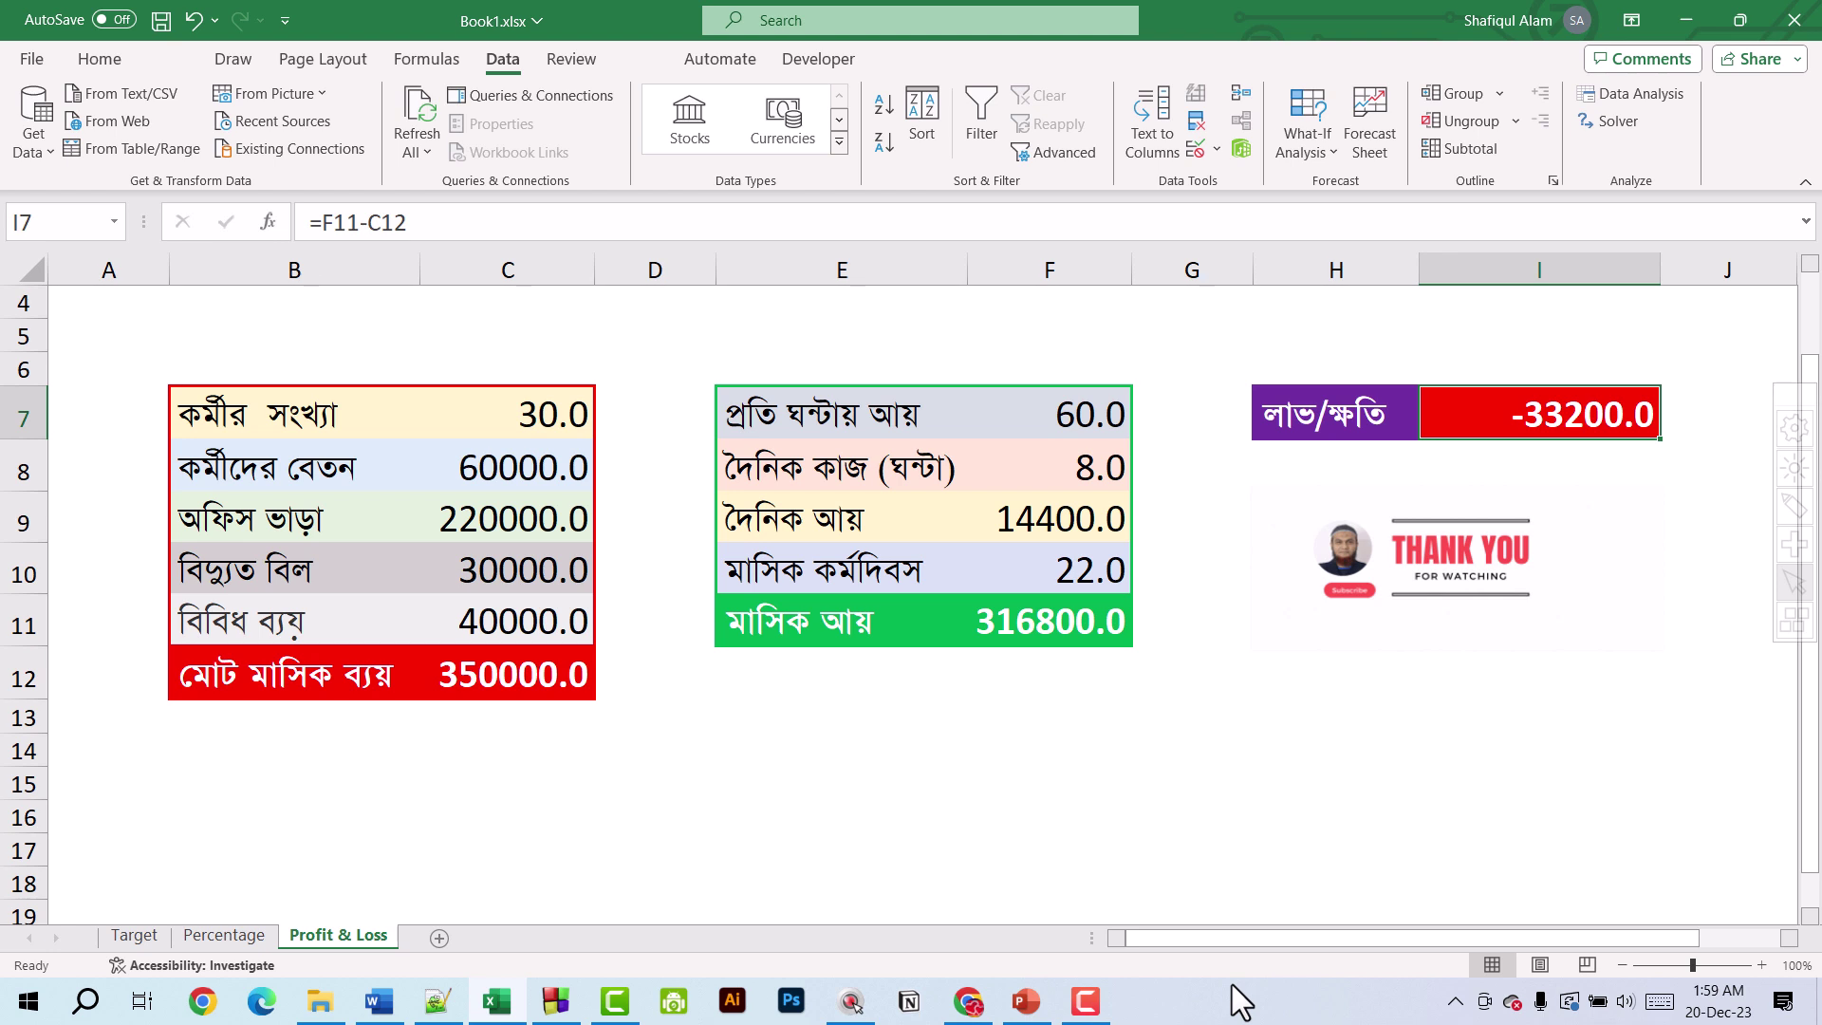
Step: Run Goal Seek to bring the profit/loss in cell I7 to 0 by changing the hourly income in F7, and accept the solution
{"action": "left_click", "coordinate": [1312, 131]}
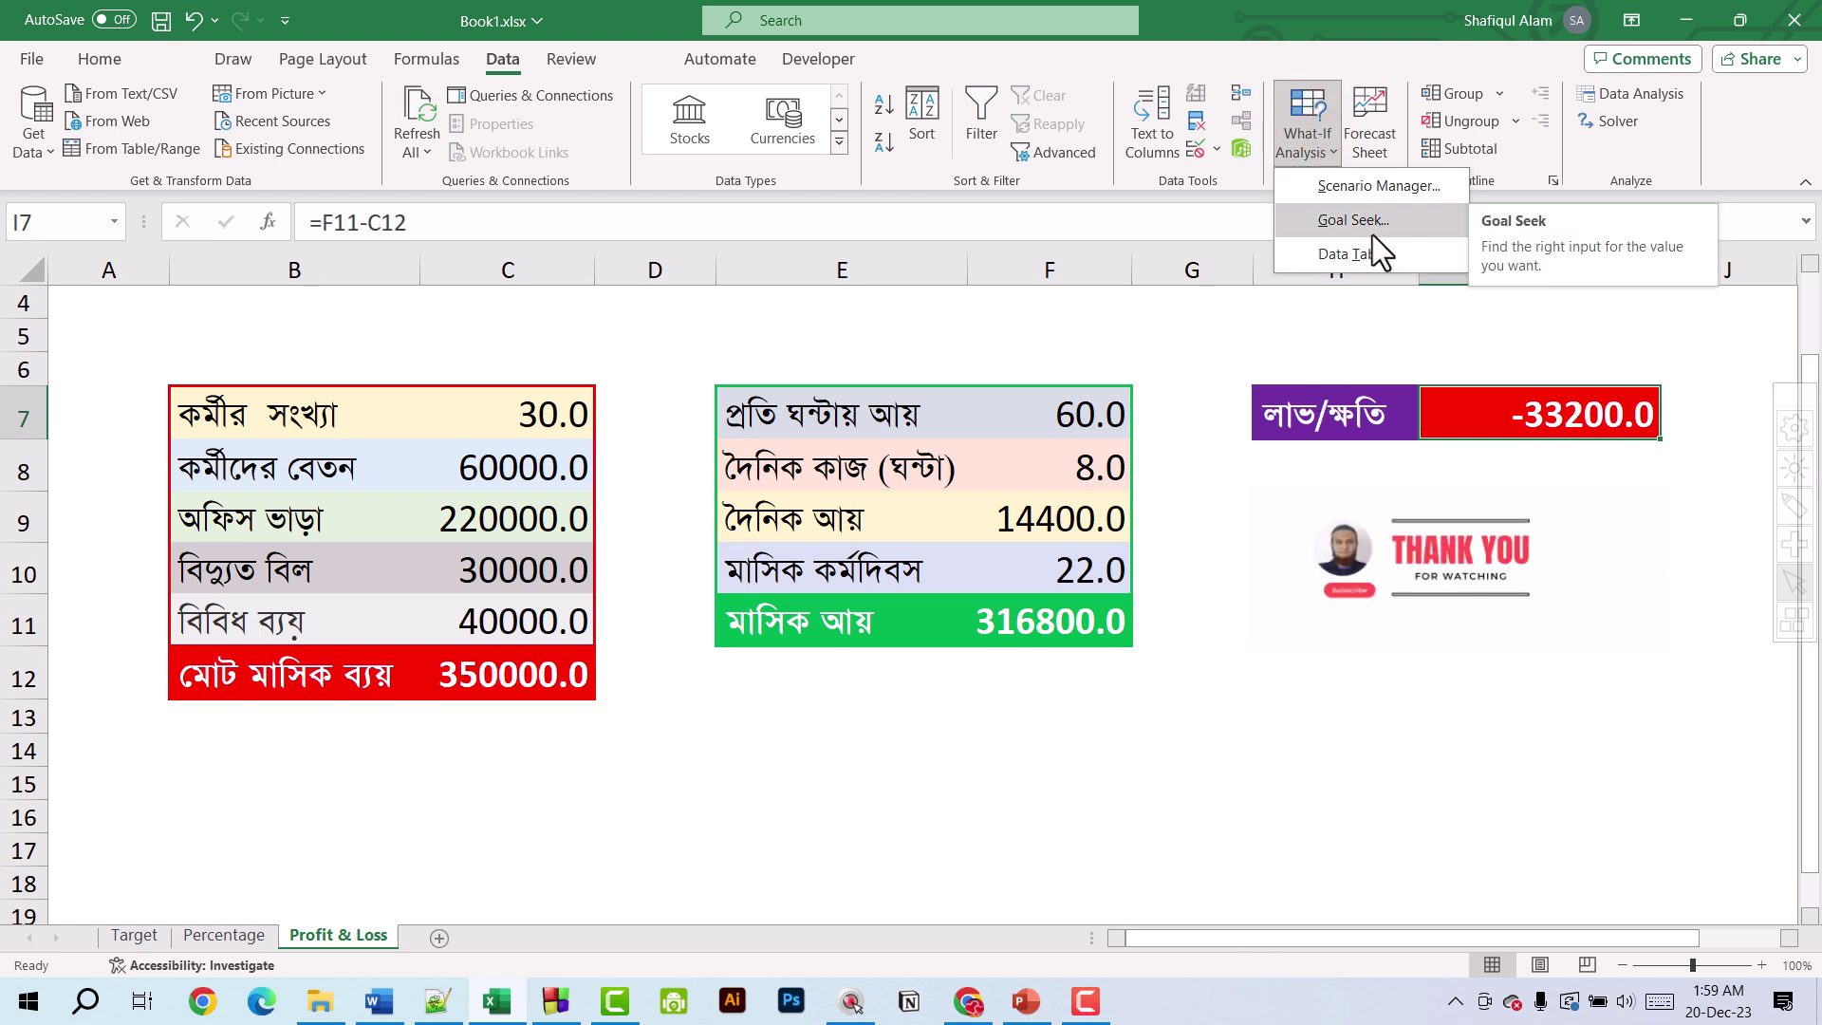
{"action": "left_click", "coordinate": [1372, 233]}
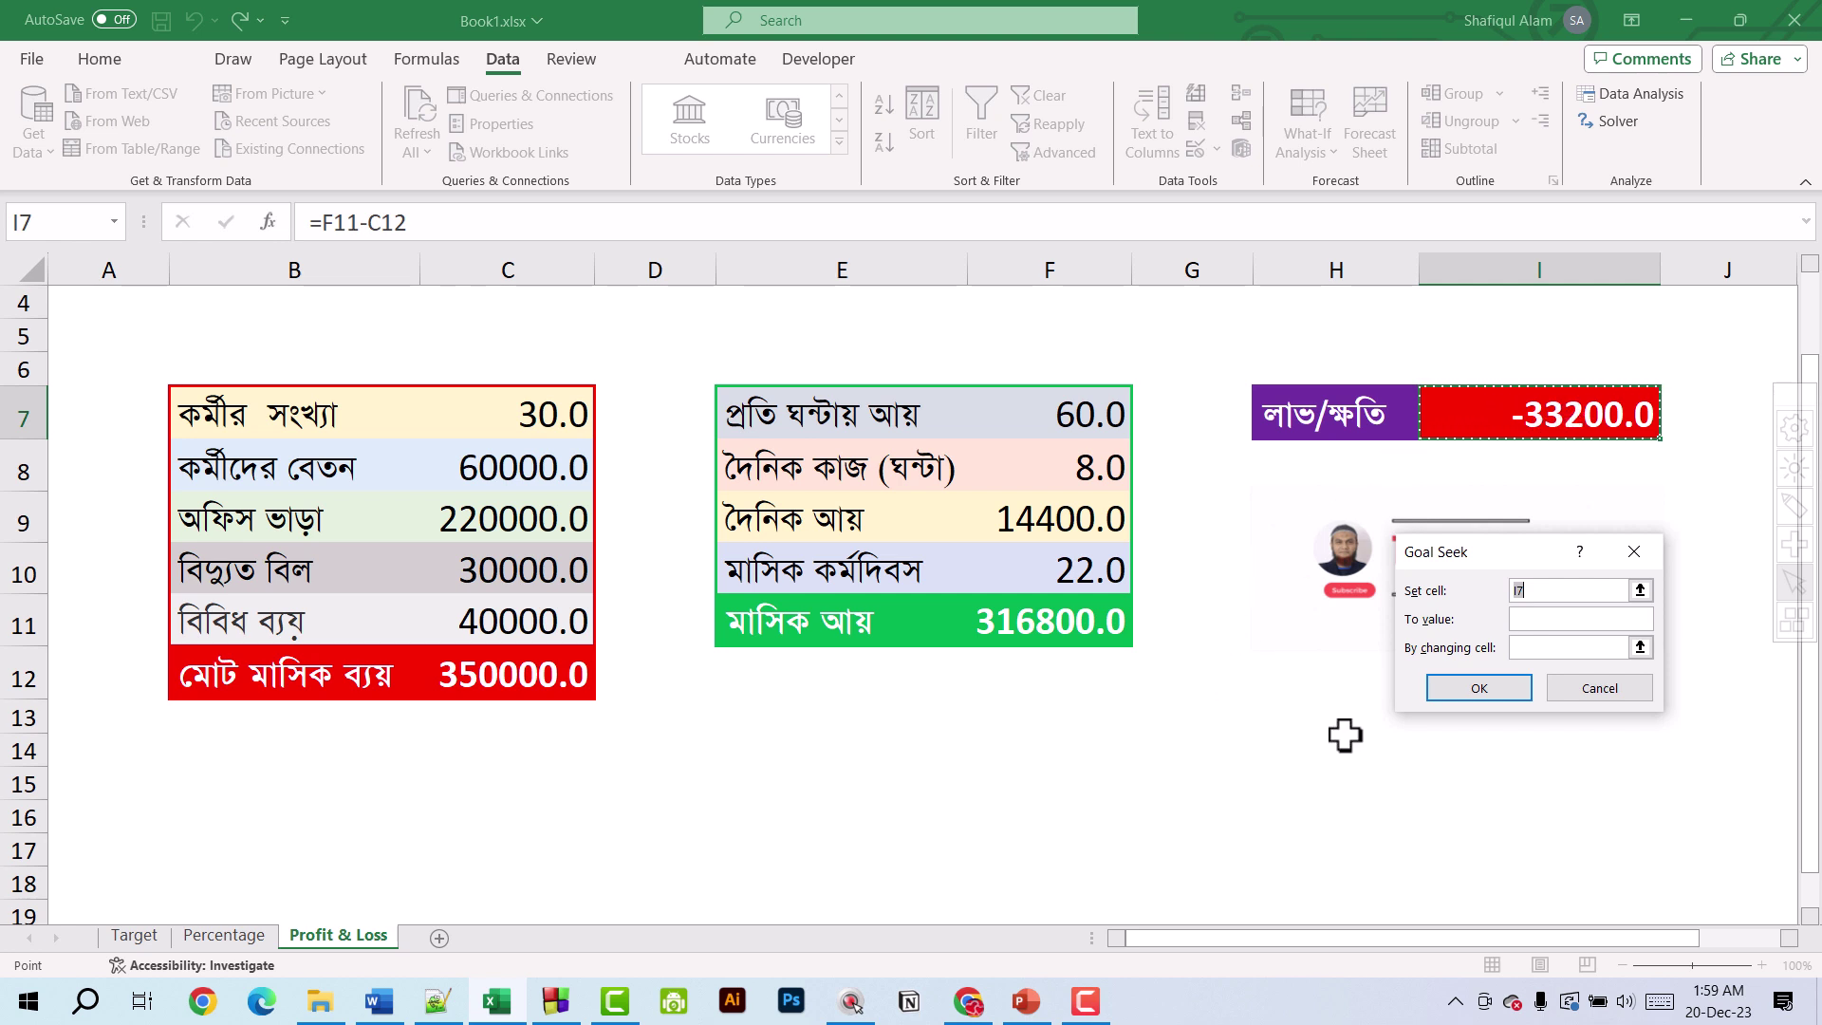
{"action": "left_click", "coordinate": [1518, 618]}
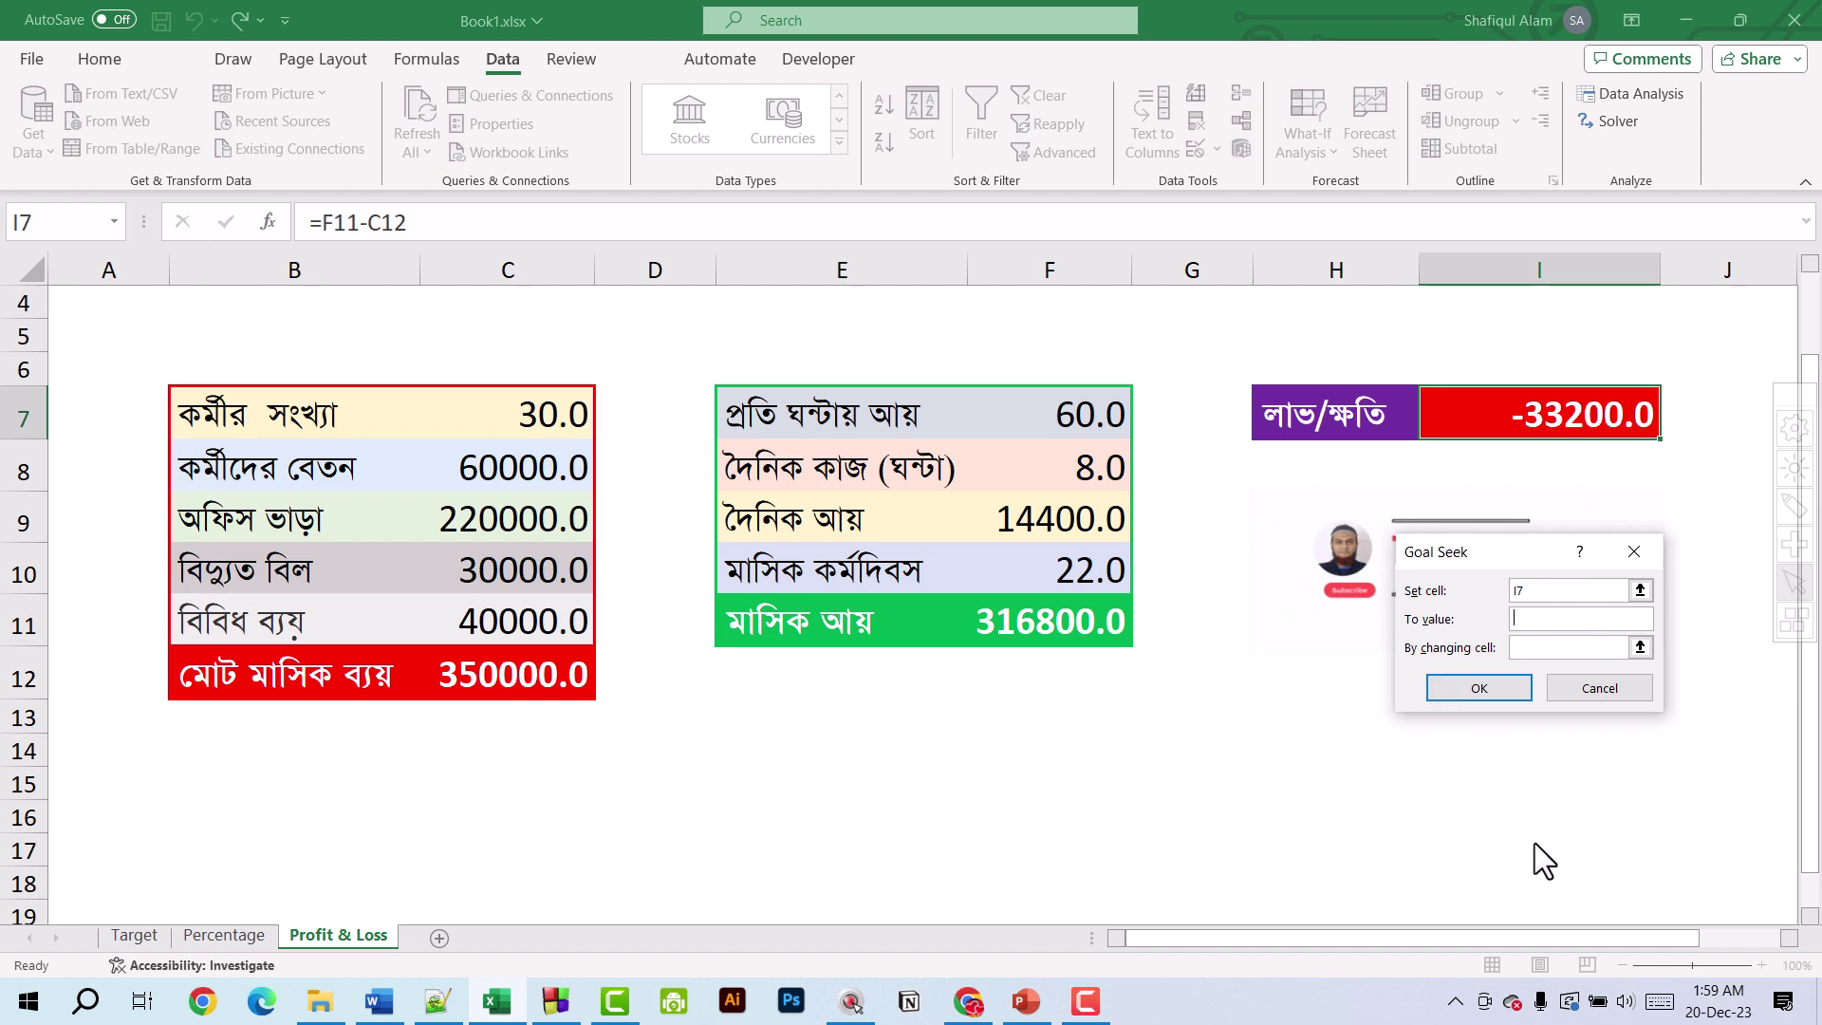
{"action": "type", "text": "0"}
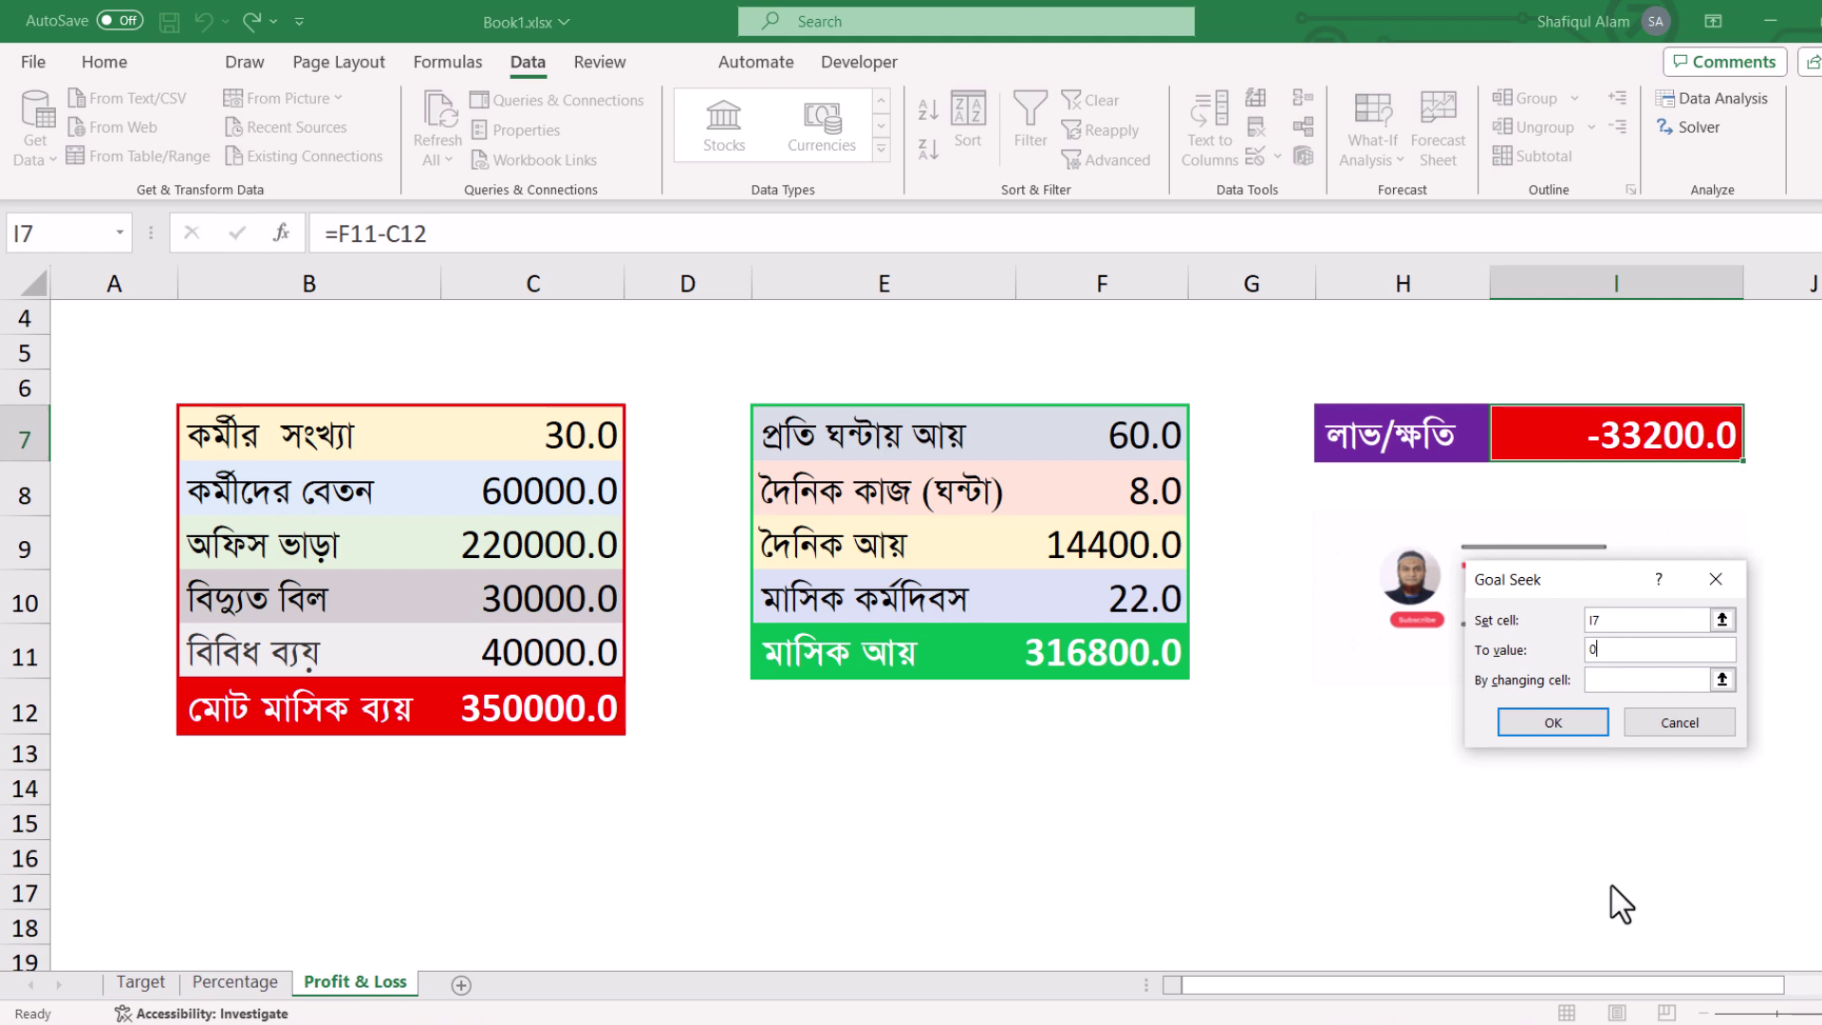
{"action": "key", "text": "Tab"}
{"action": "left_click", "coordinate": [1091, 435]}
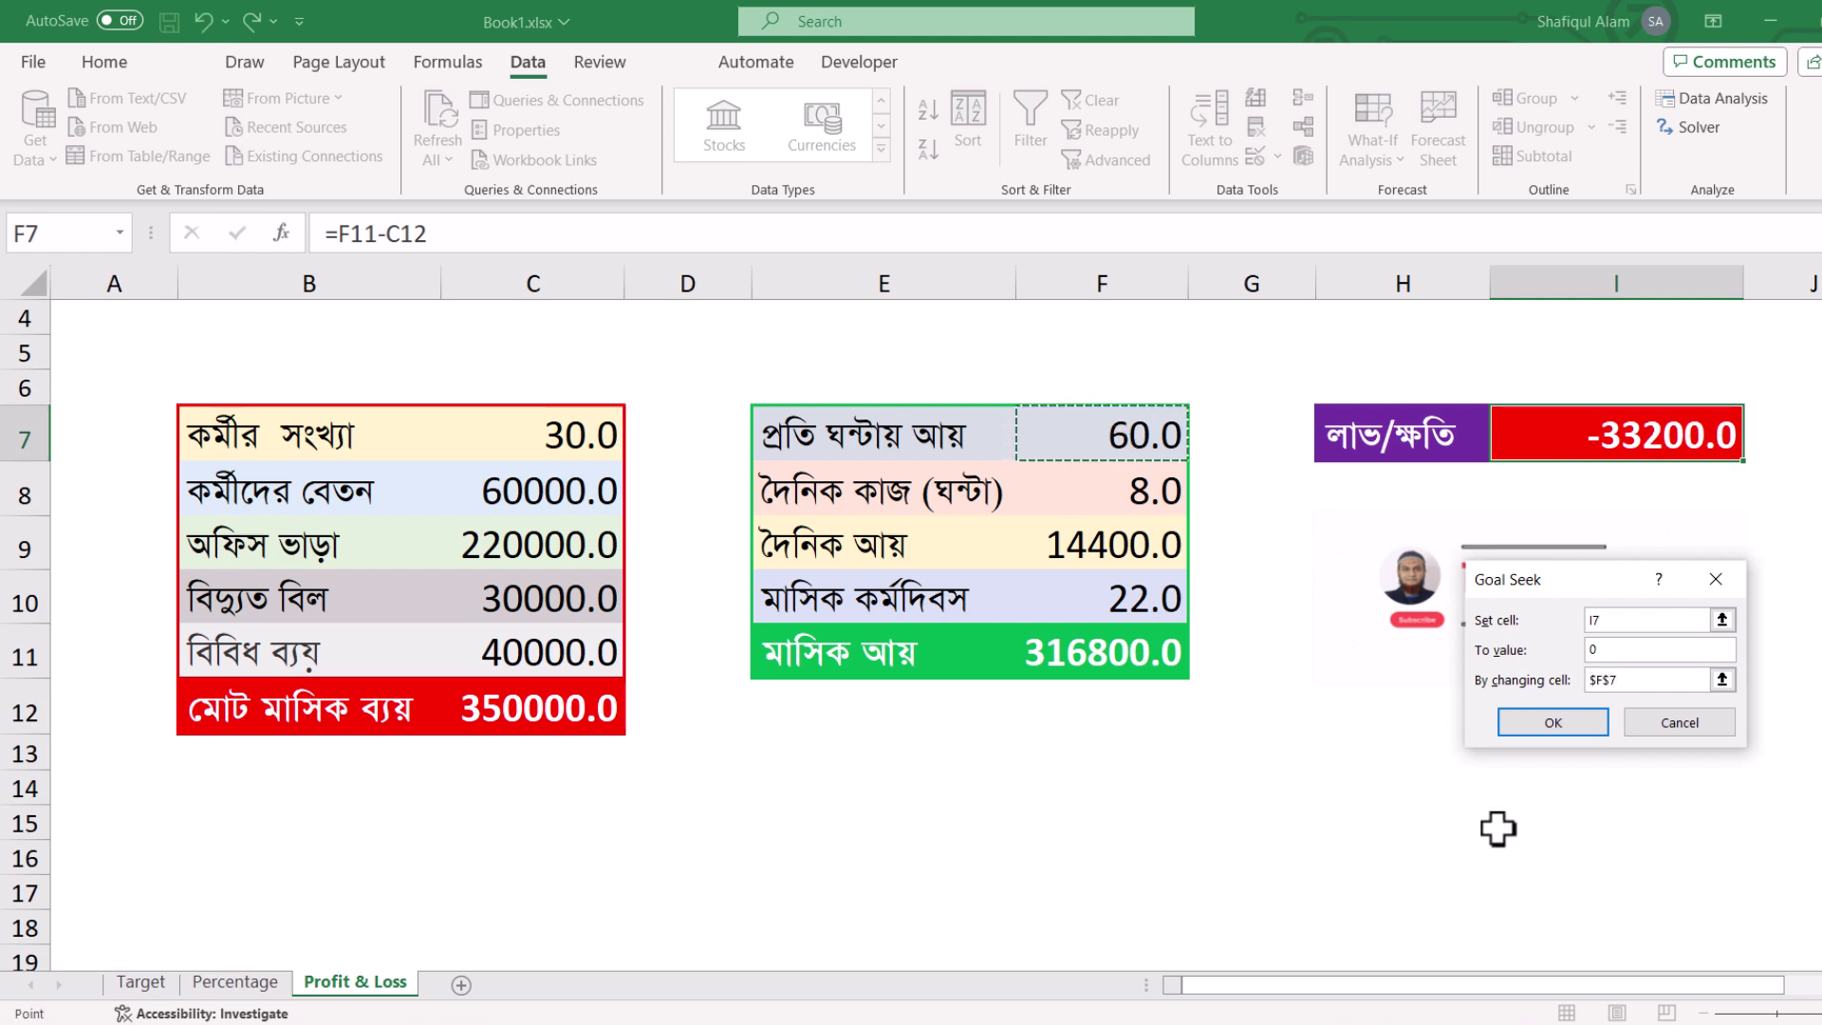
{"action": "left_click", "coordinate": [1596, 653]}
{"action": "type", "text": "0"}
{"action": "left_click", "coordinate": [1608, 624]}
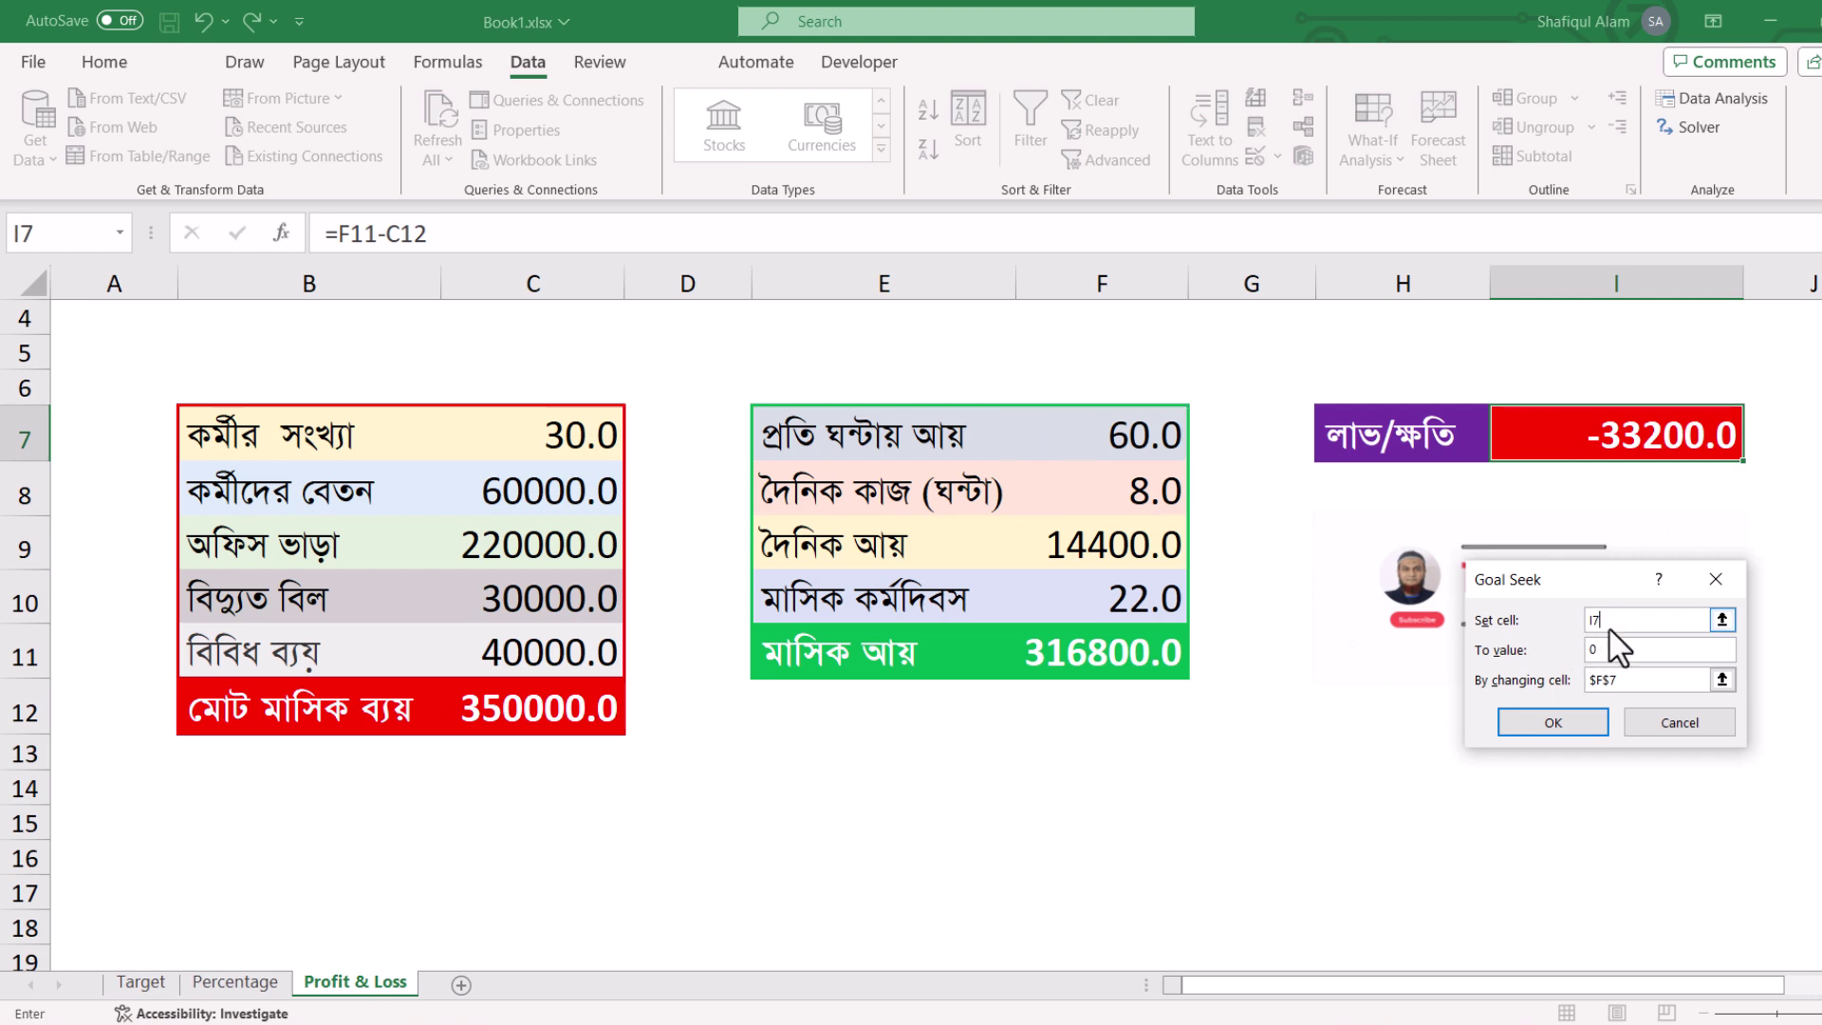
{"action": "left_click", "coordinate": [1554, 713]}
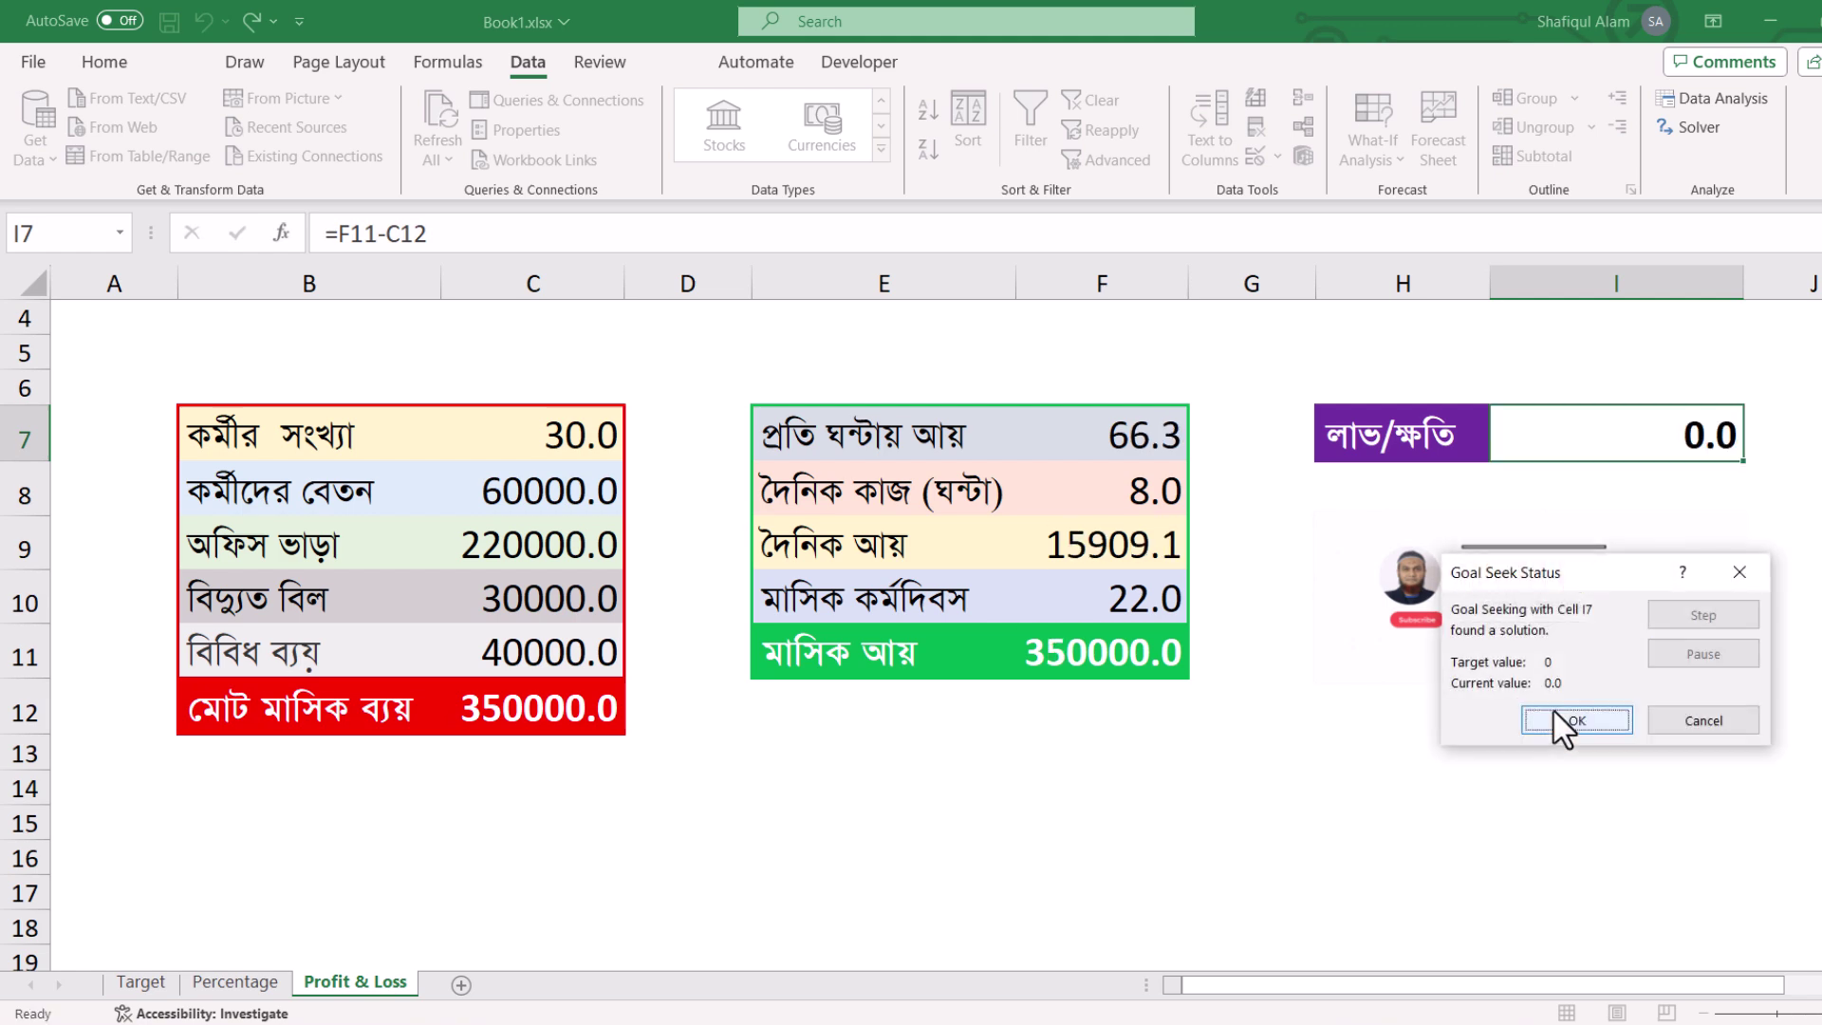
{"action": "left_click", "coordinate": [1577, 720]}
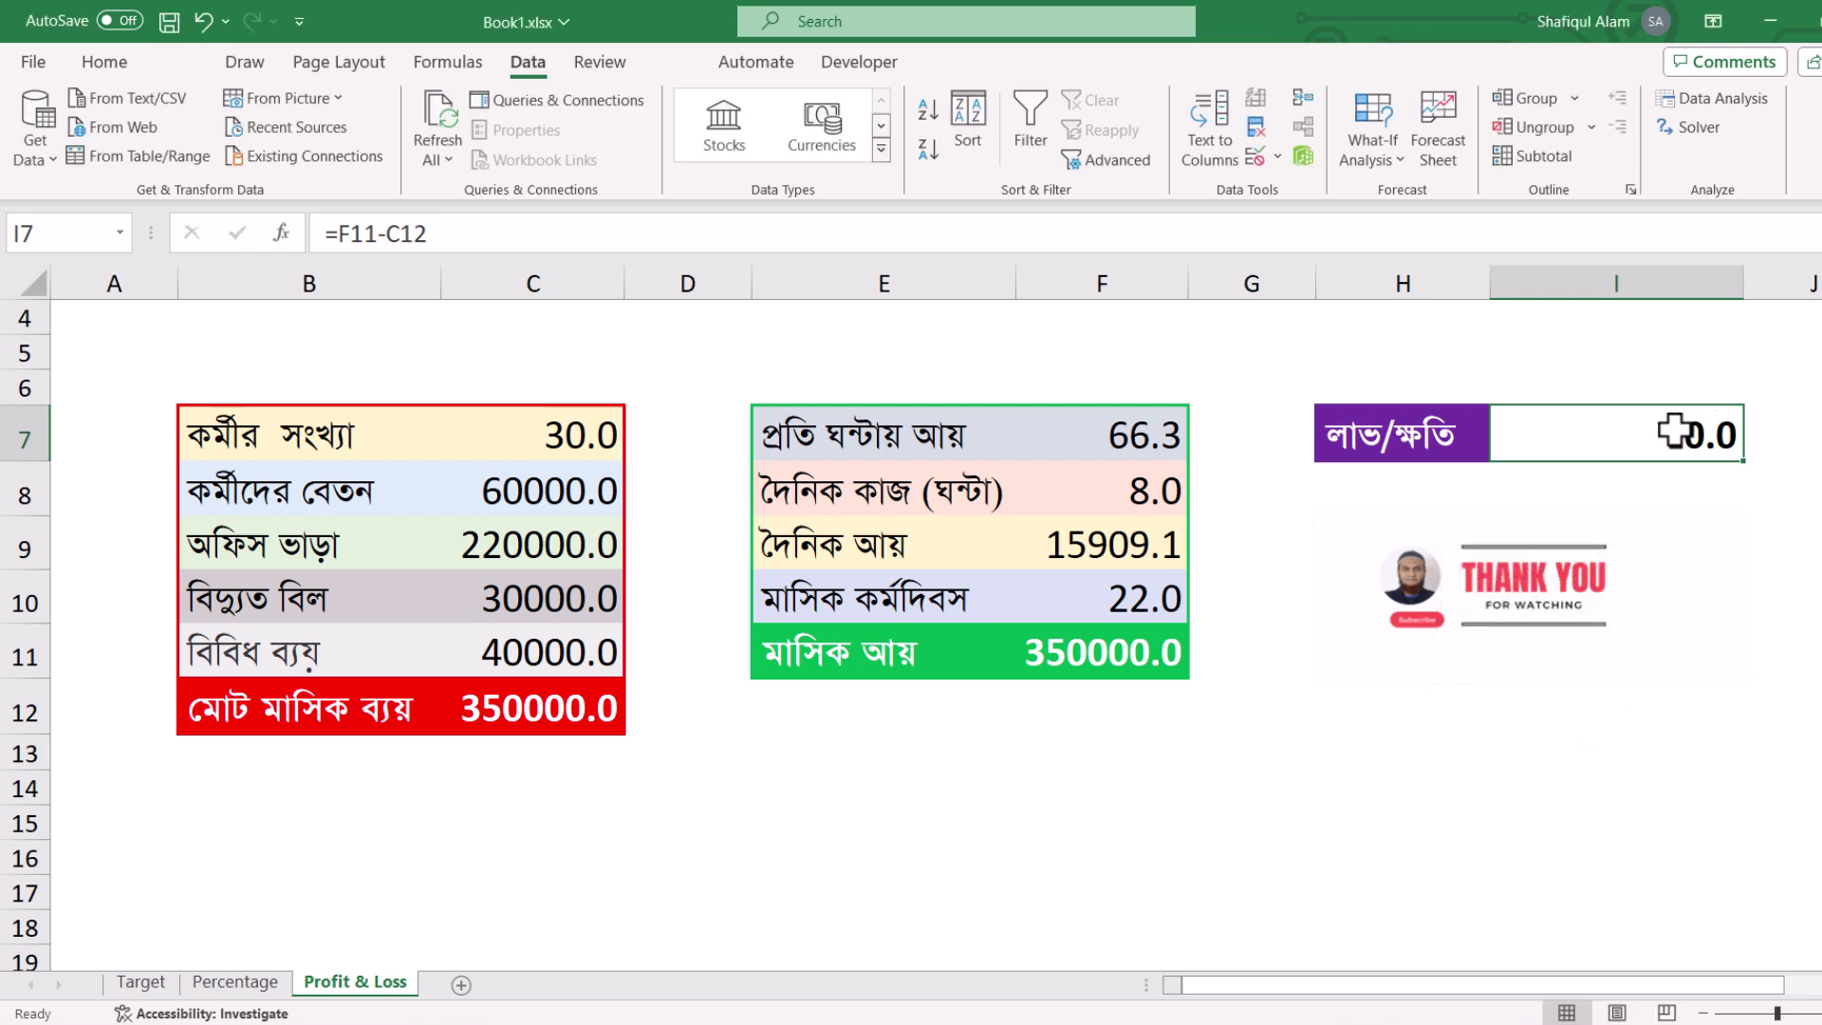
{"action": "left_click", "coordinate": [1124, 438]}
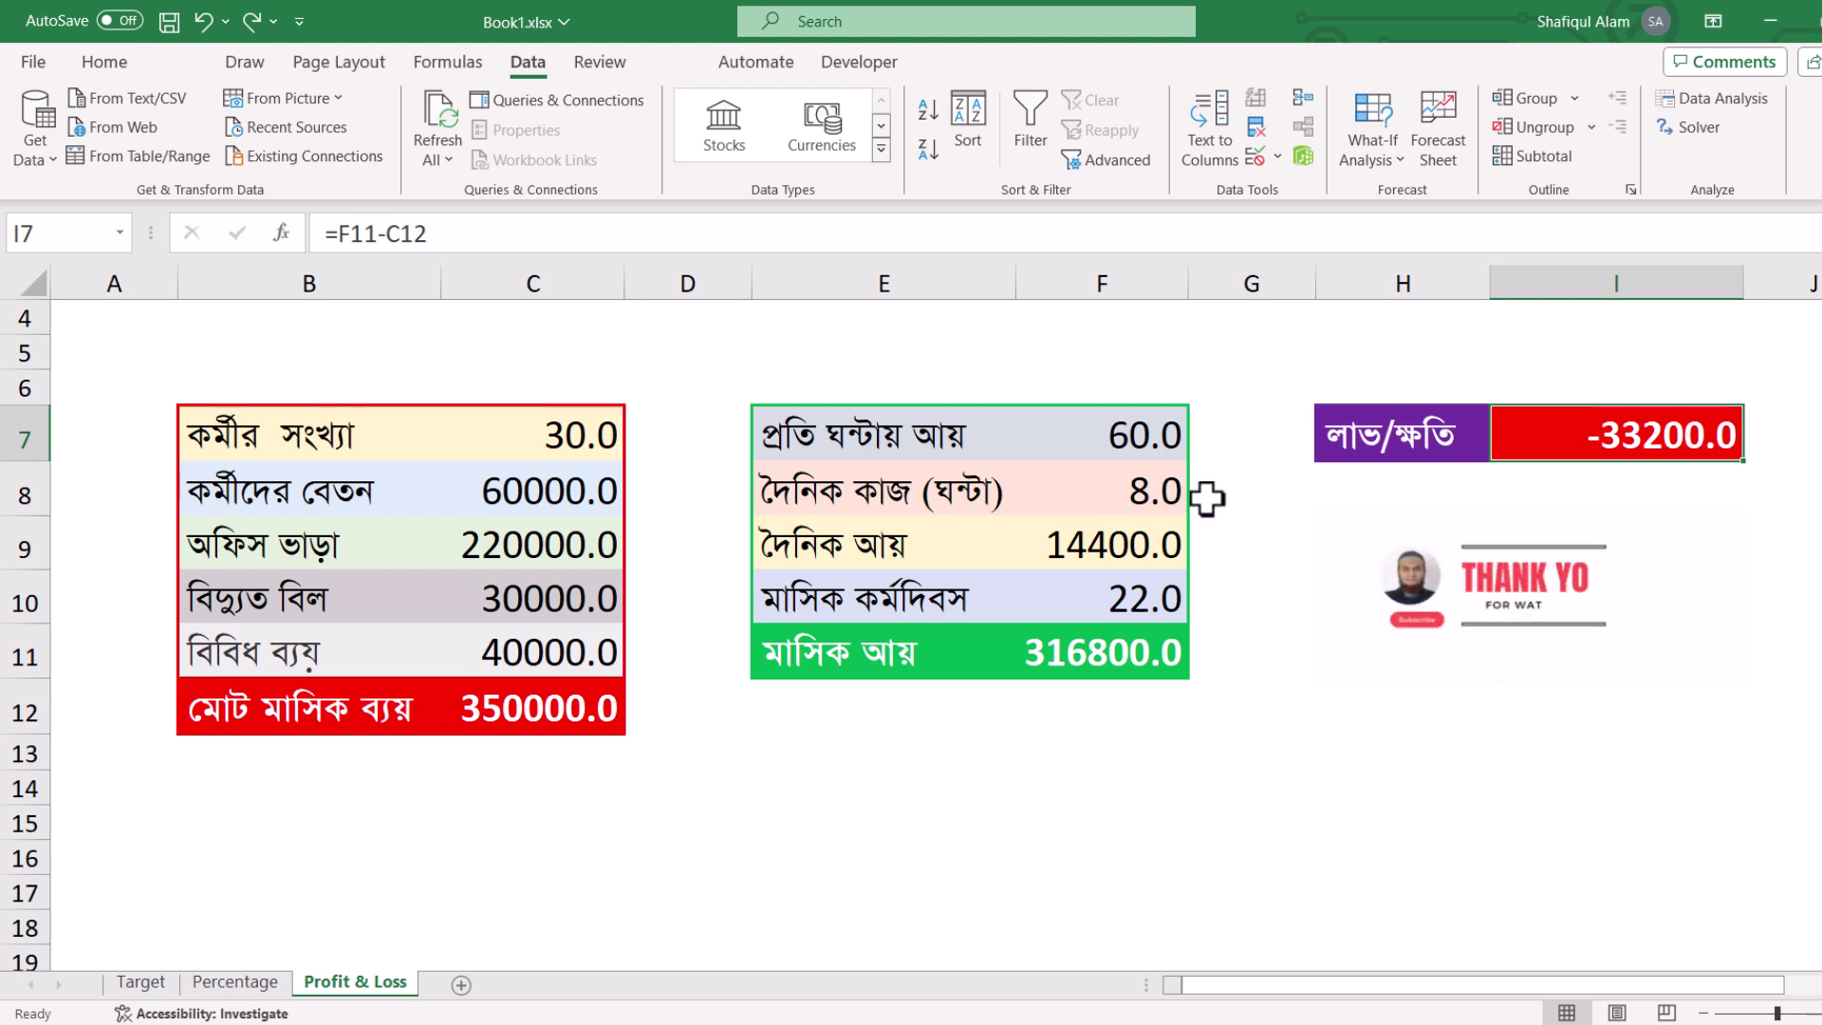
Step: Run Goal Seek to bring cell I7 to 0 by changing the daily work hours in F8, accept it, and undo the result
{"action": "left_click", "coordinate": [1380, 160]}
{"action": "left_click", "coordinate": [1406, 232]}
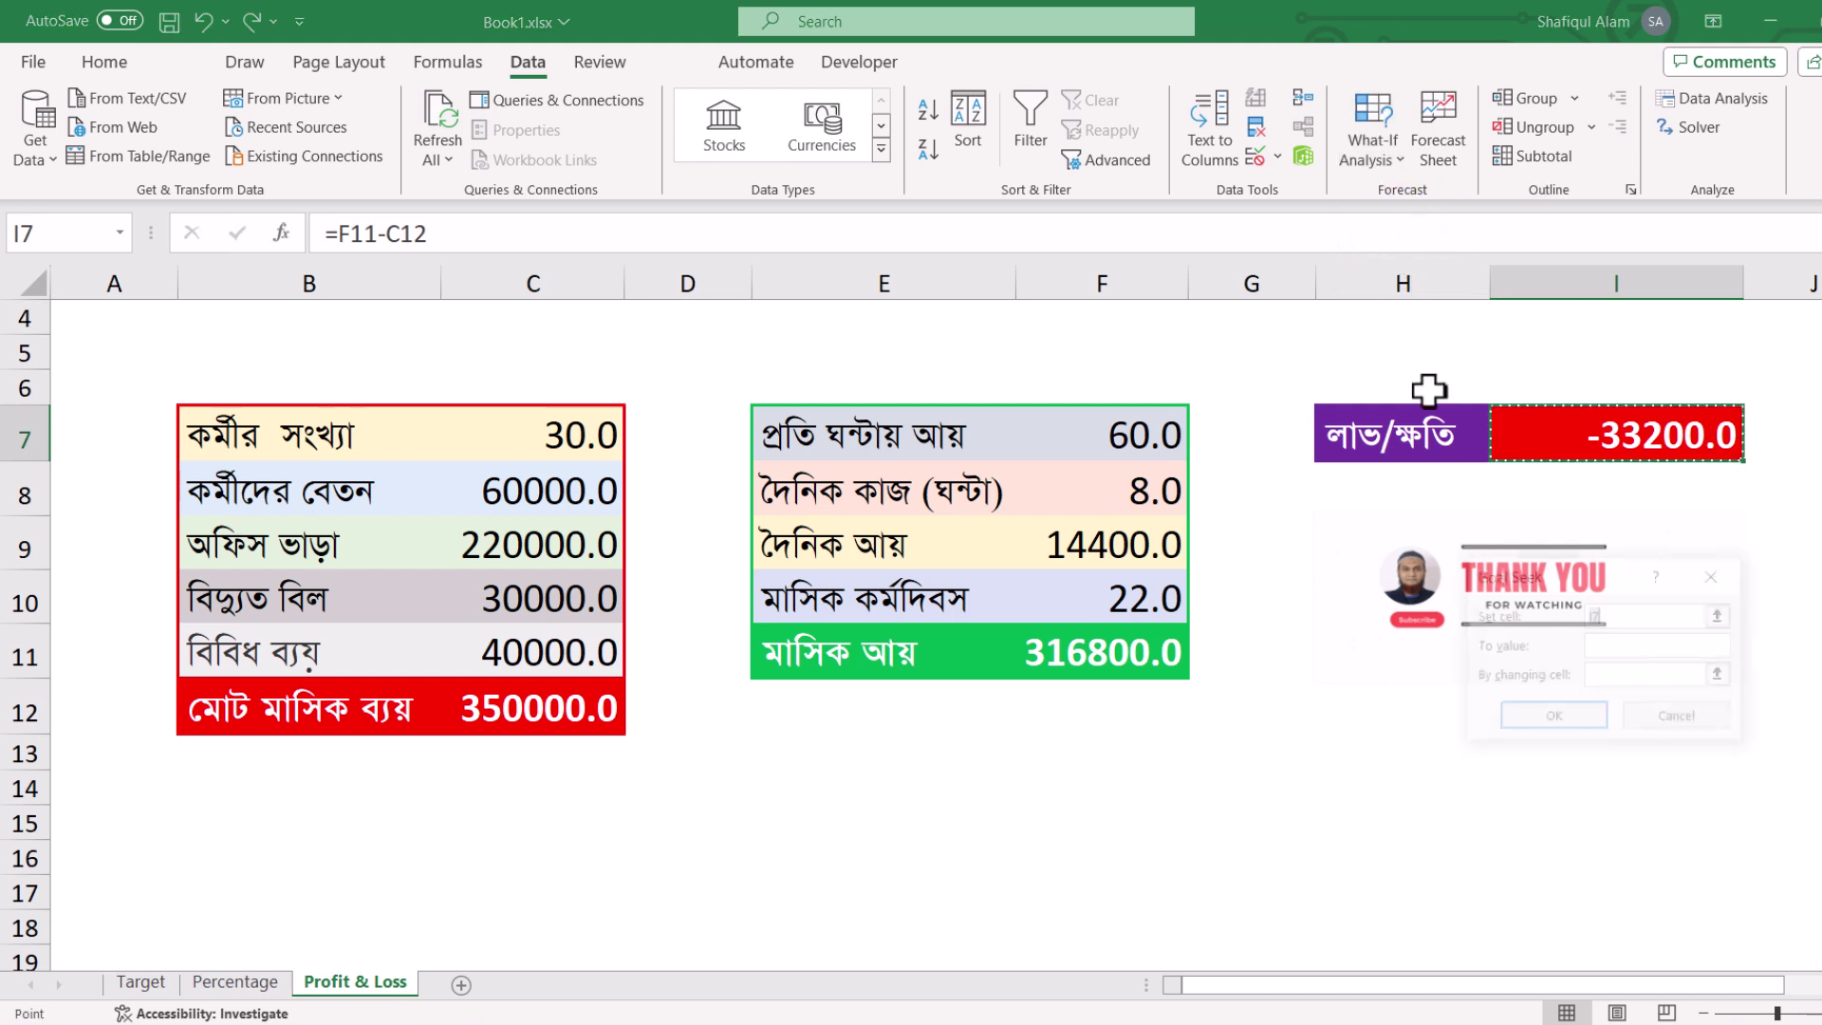
{"action": "left_click", "coordinate": [1597, 647]}
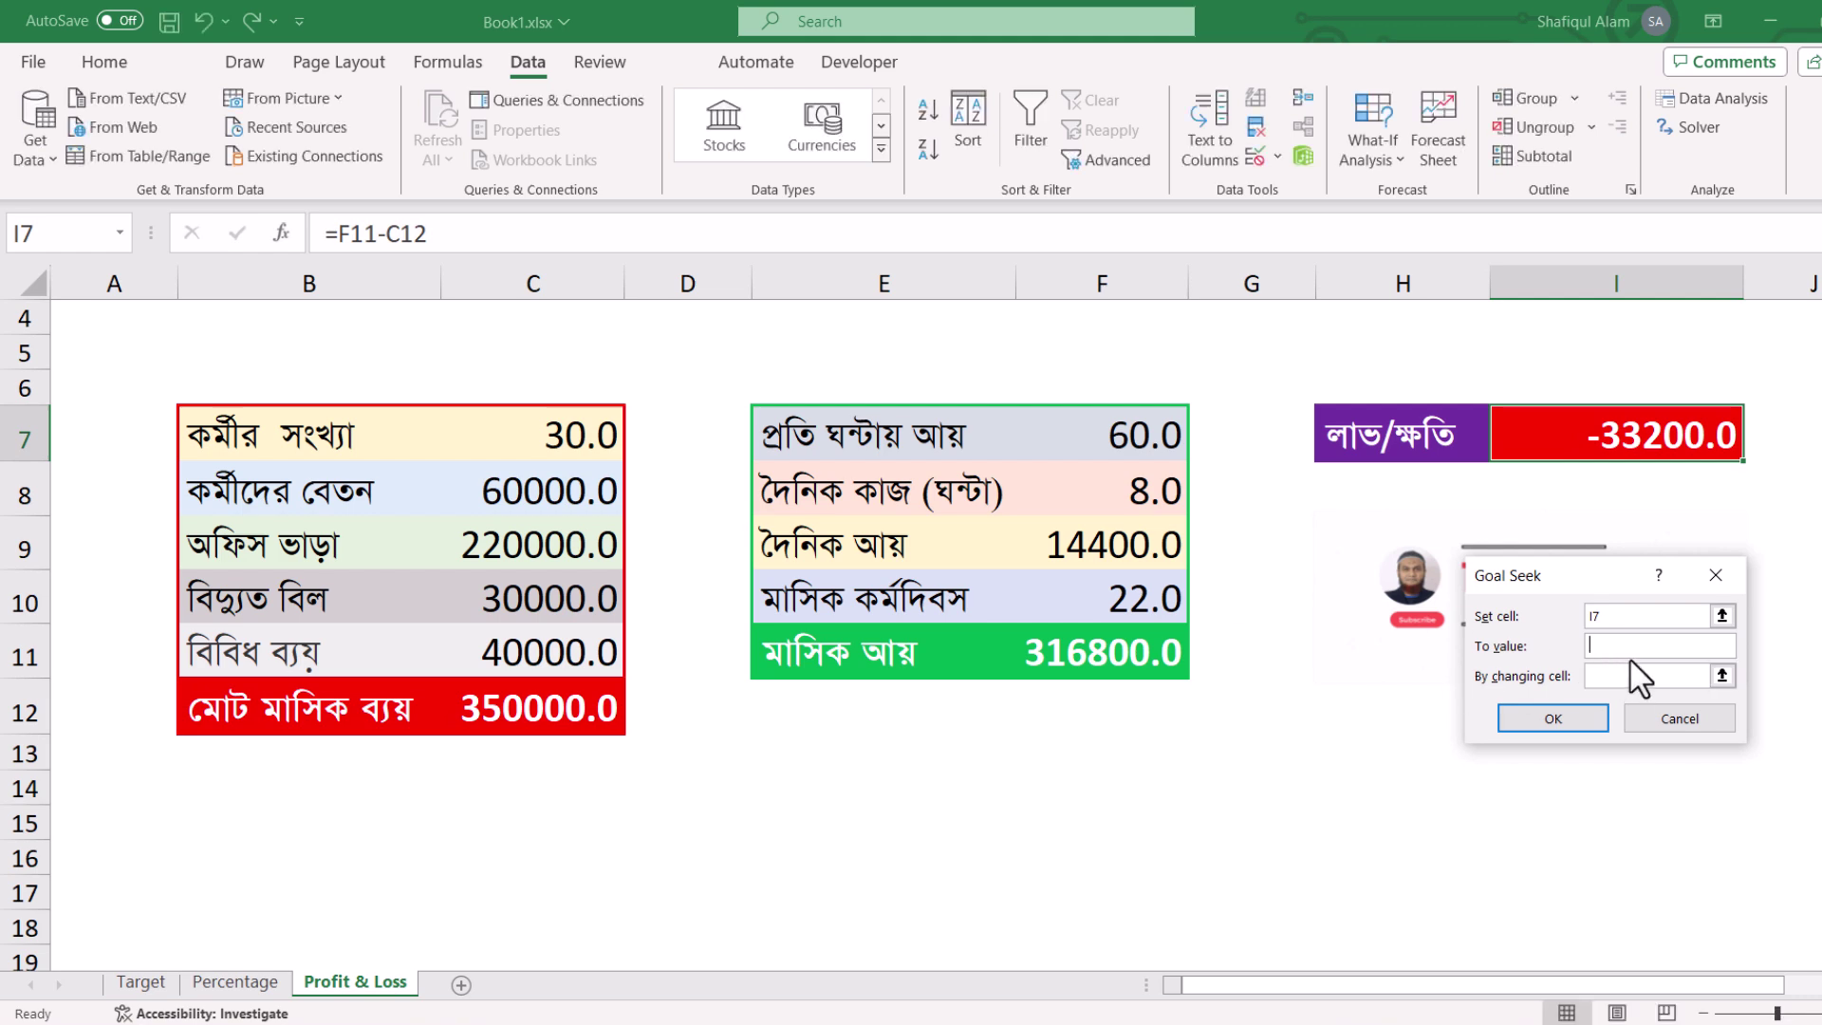
{"action": "type", "text": "0"}
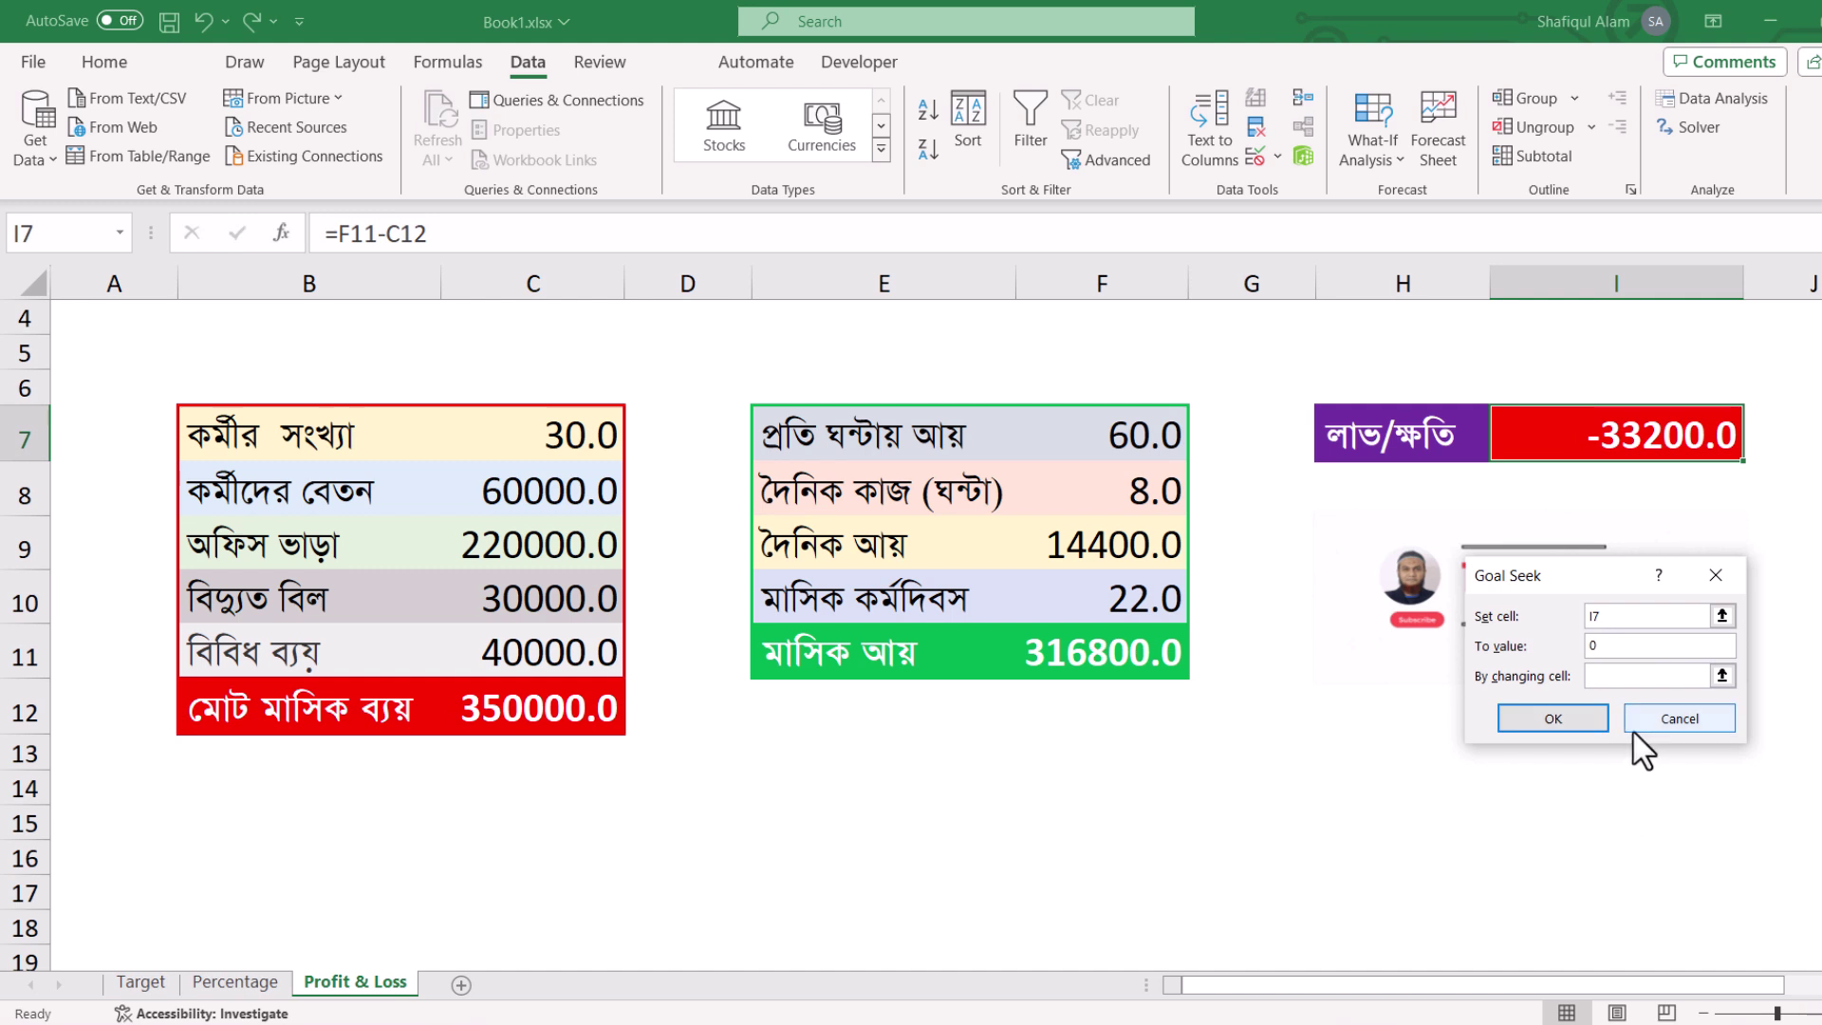
{"action": "left_click", "coordinate": [1602, 675]}
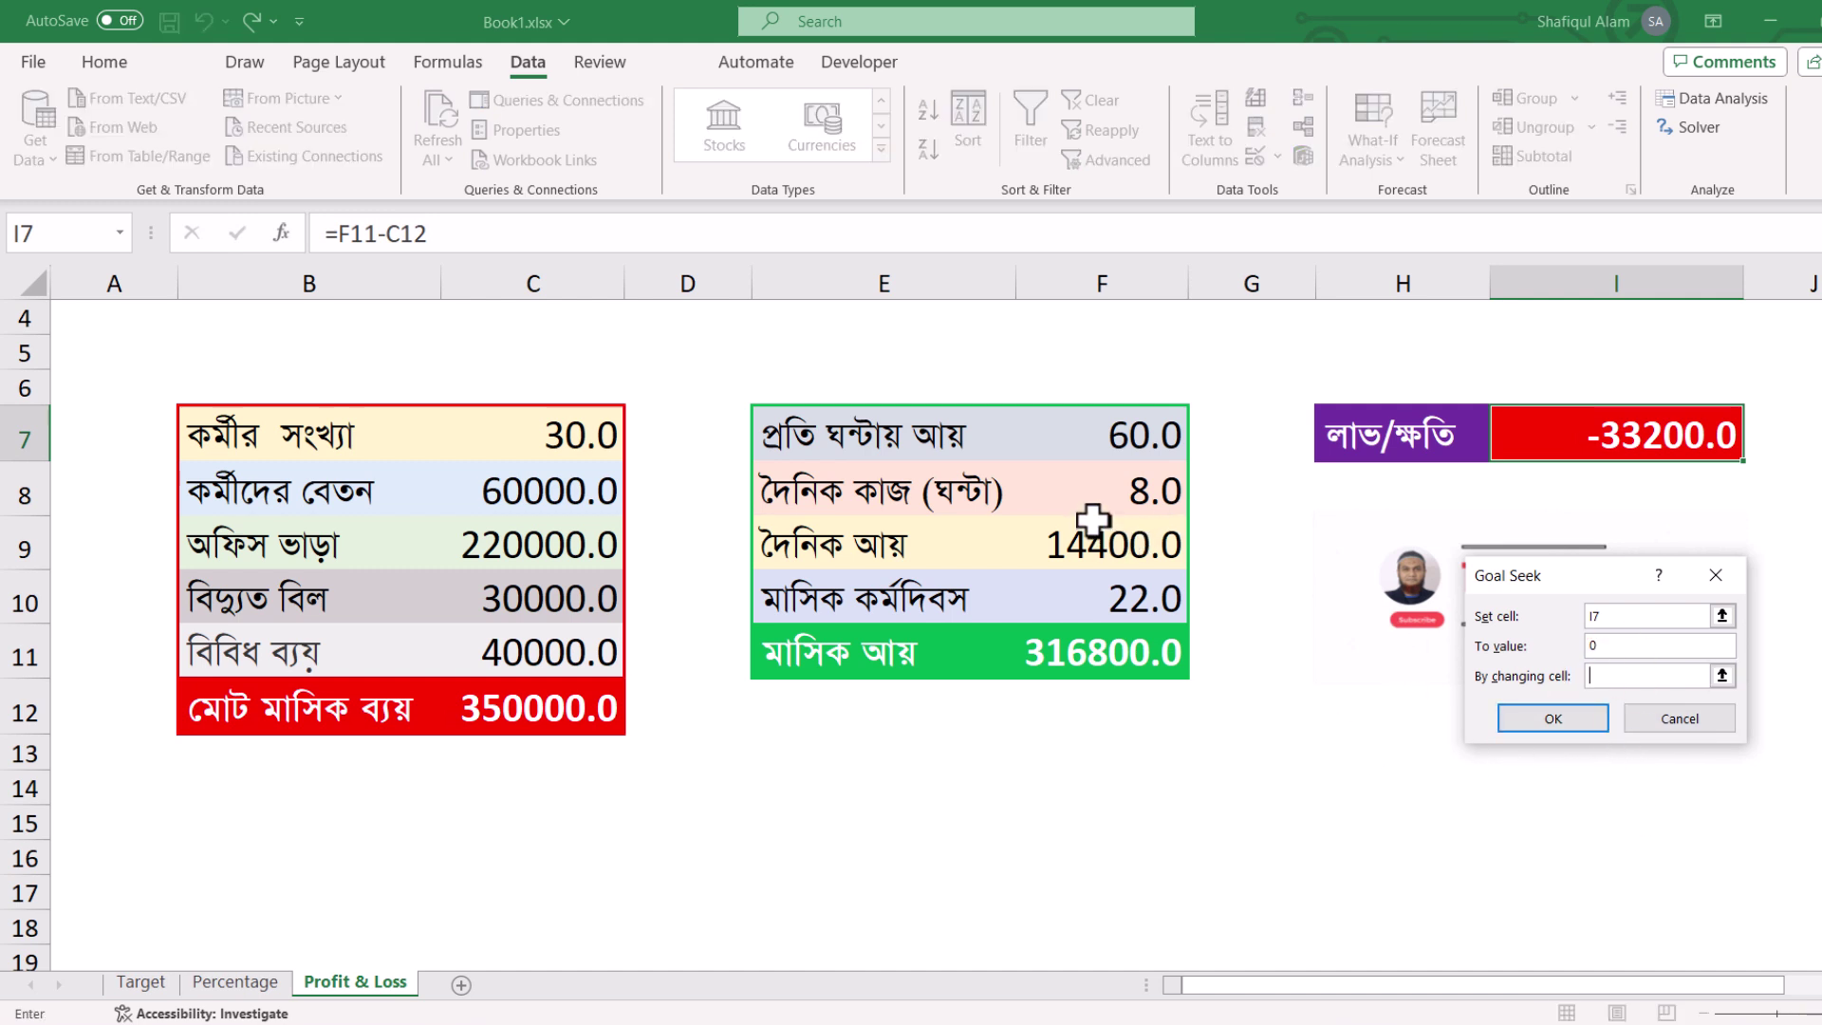
{"action": "left_click", "coordinate": [1120, 503]}
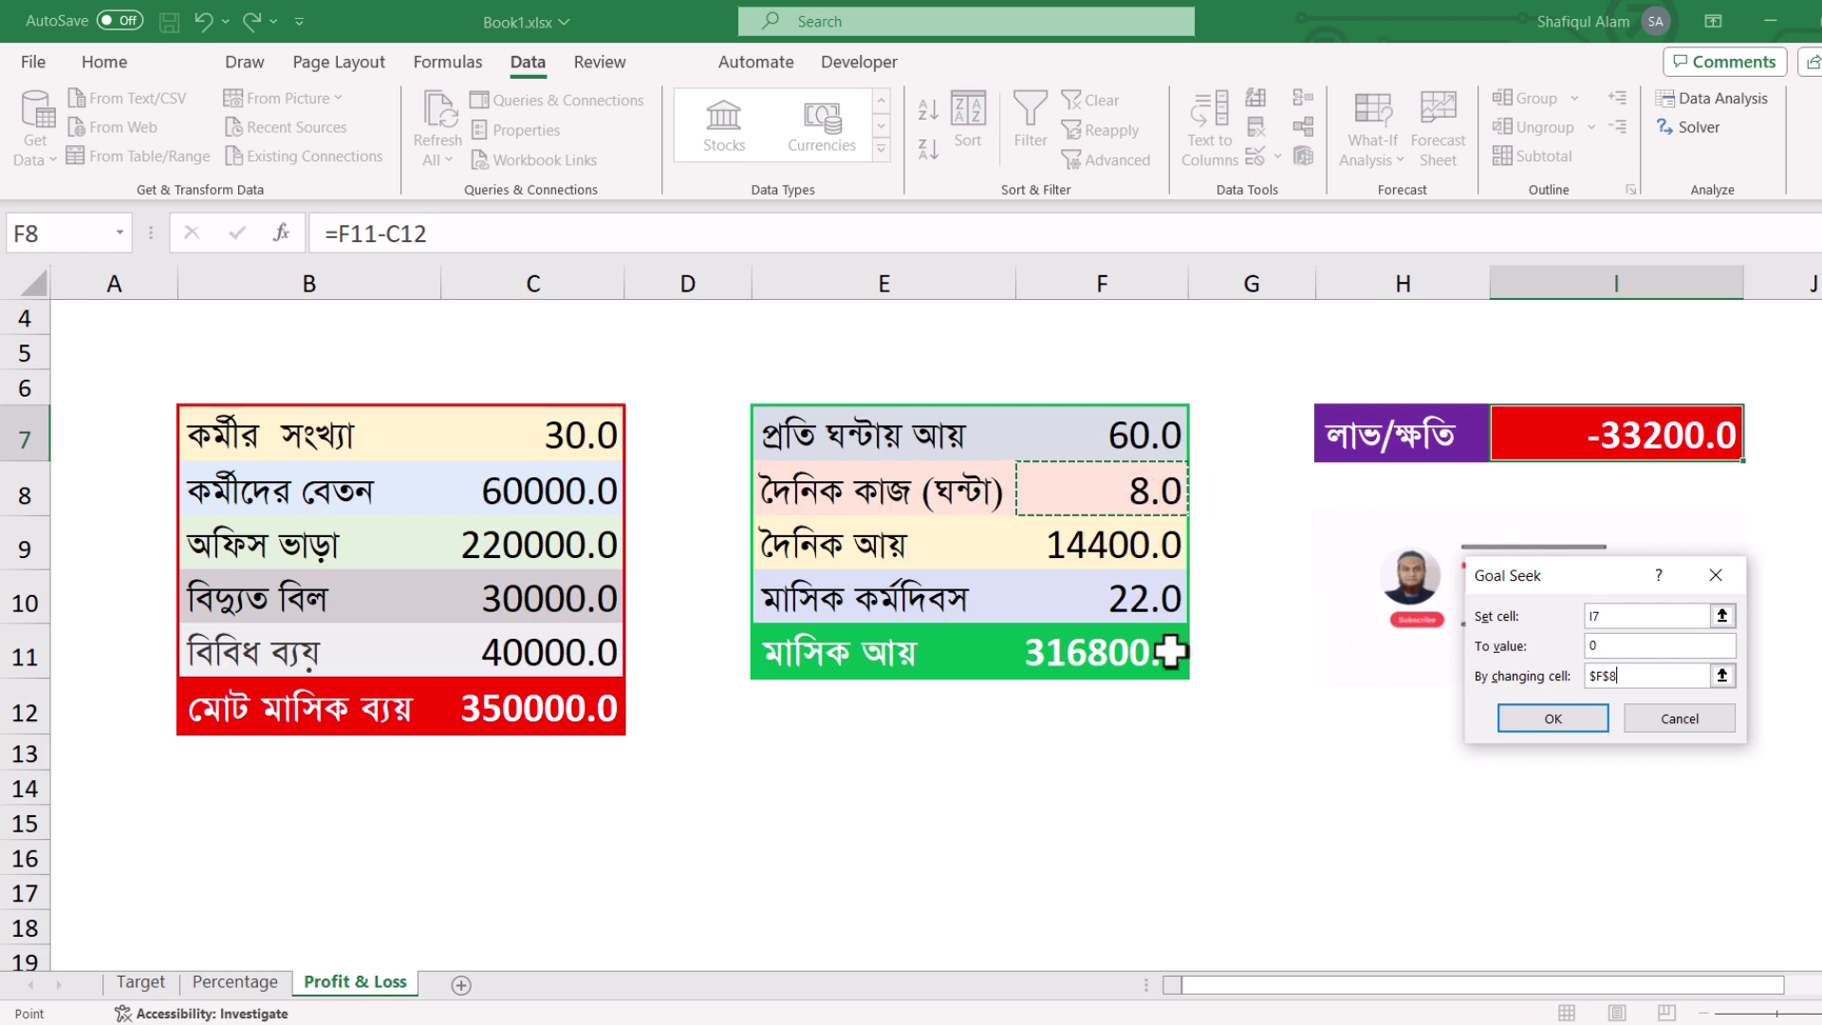
{"action": "left_click", "coordinate": [1543, 721]}
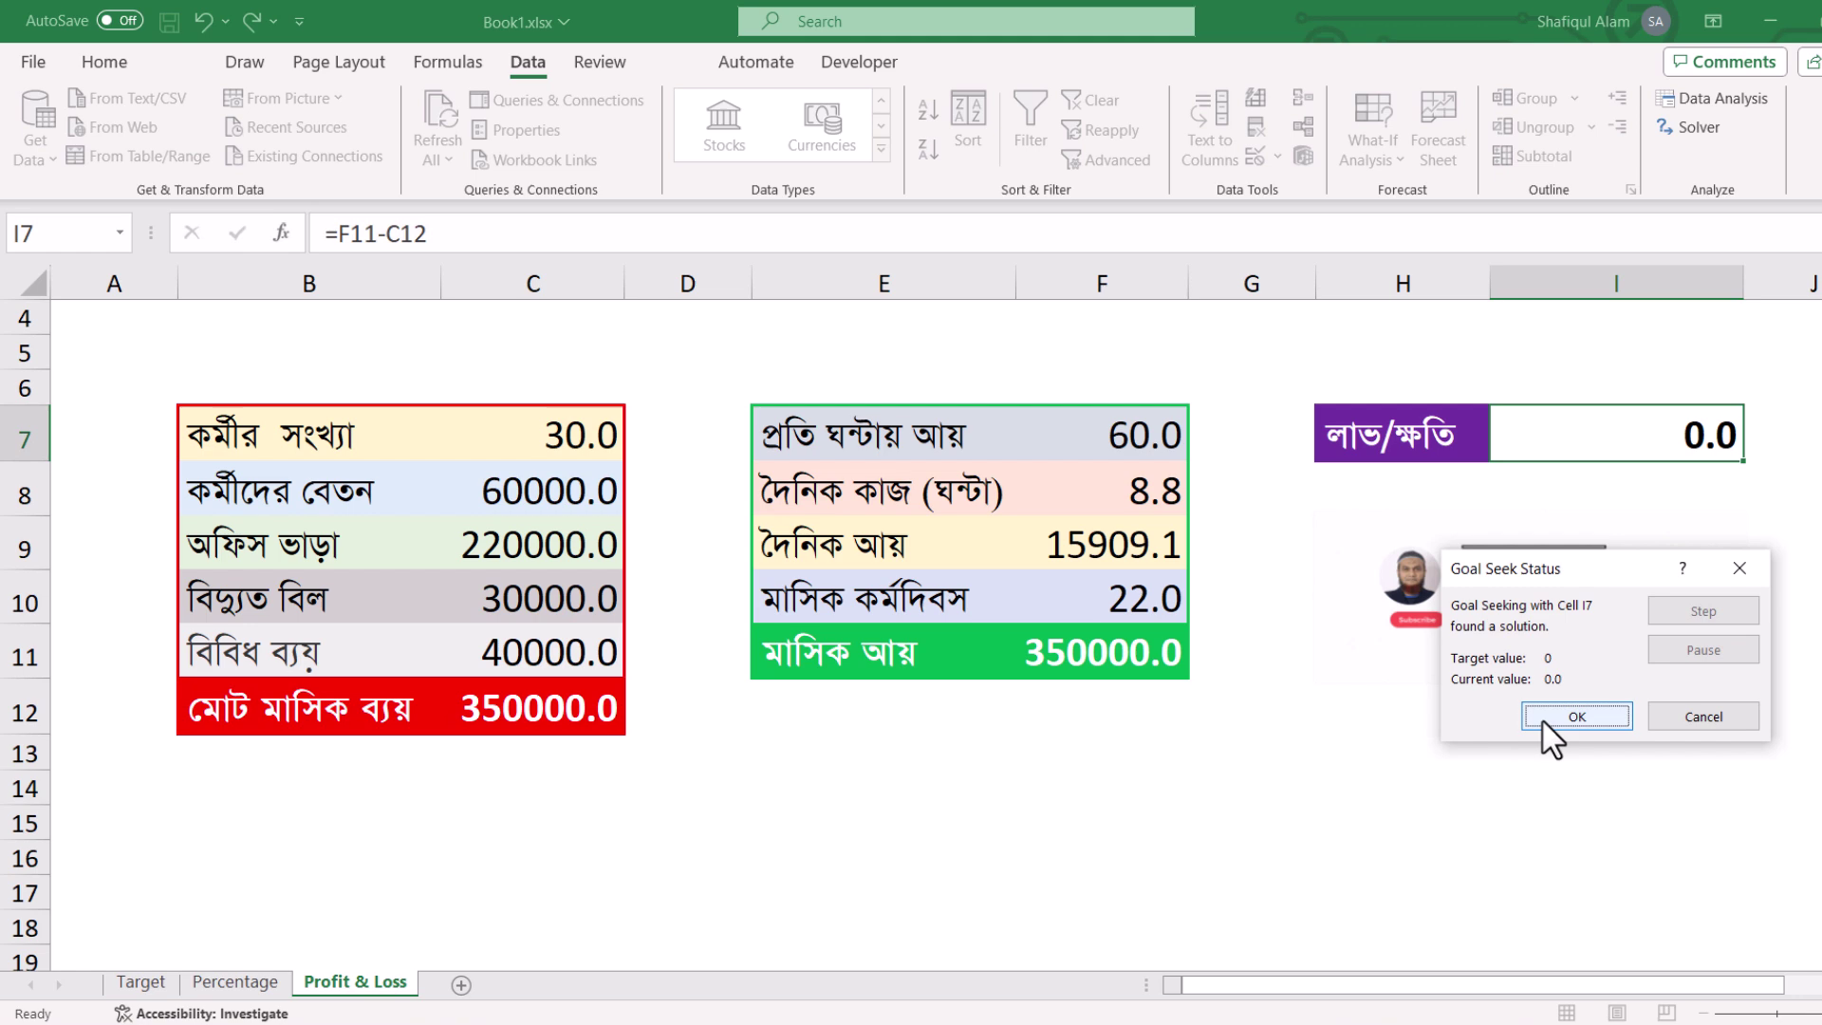
{"action": "left_click", "coordinate": [1531, 725]}
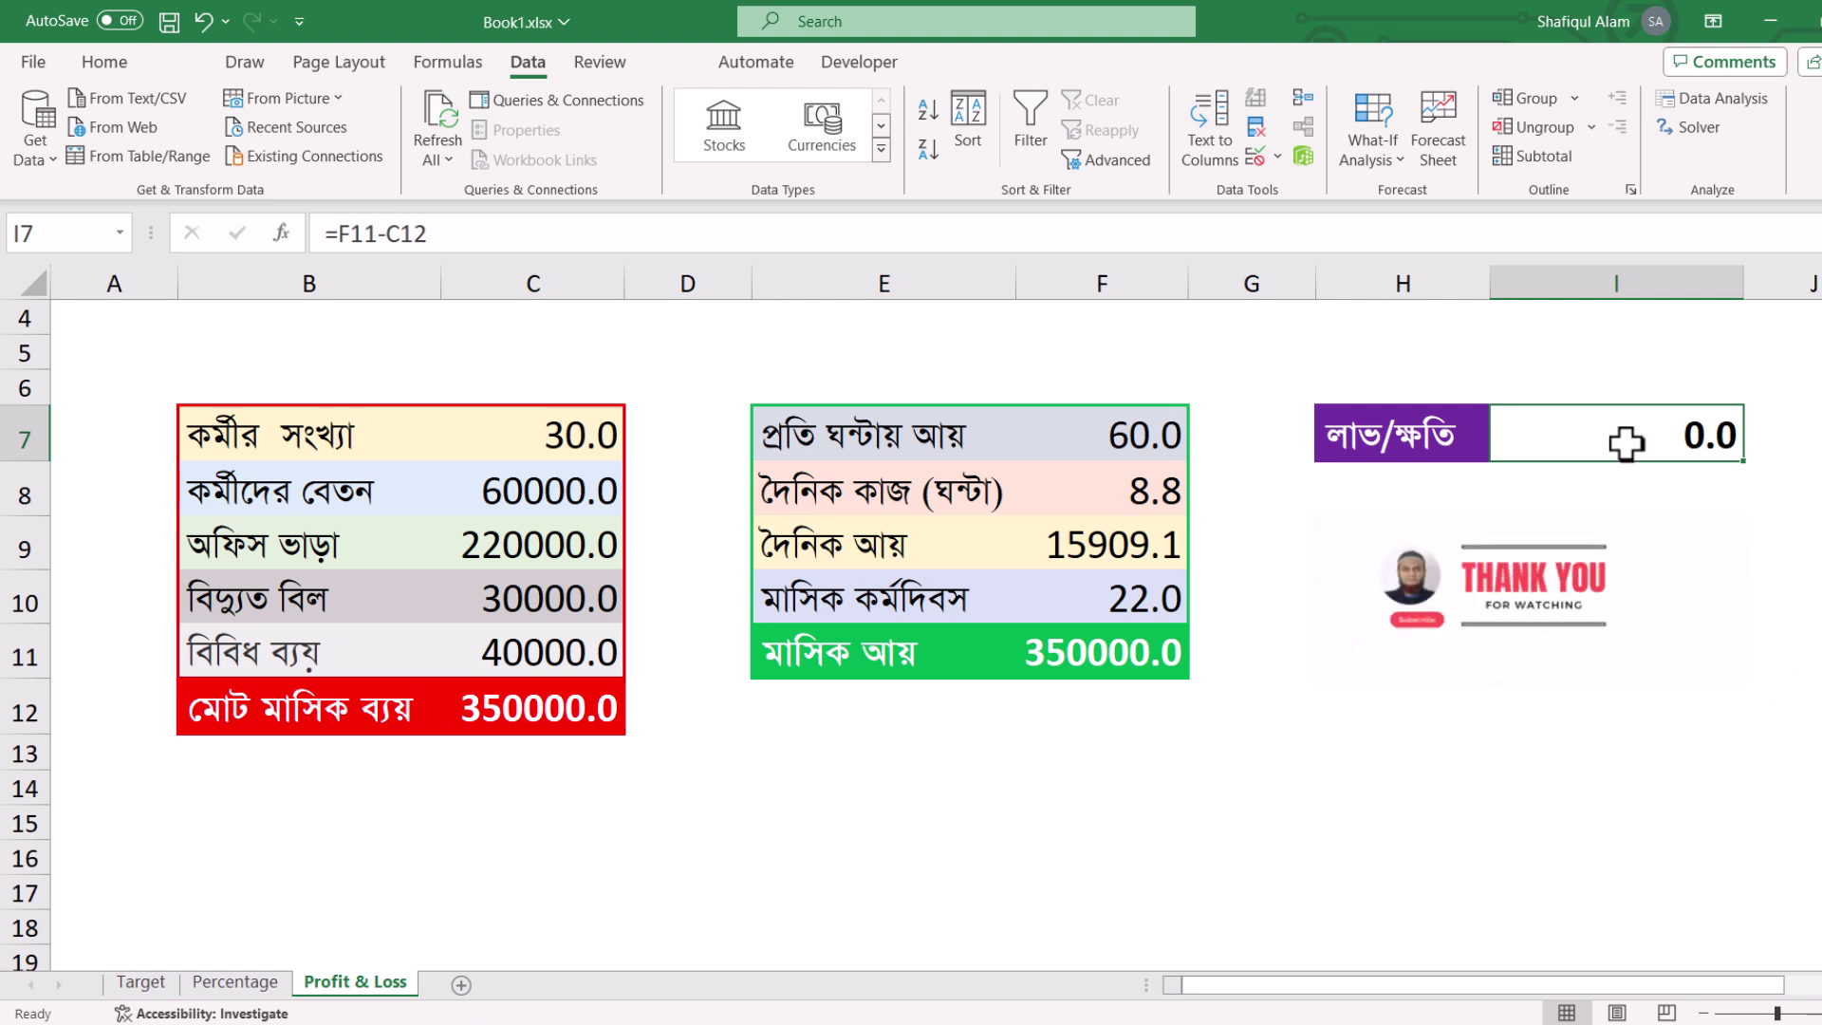
{"action": "left_click", "coordinate": [1490, 795]}
{"action": "key", "text": "ctrl+z"}
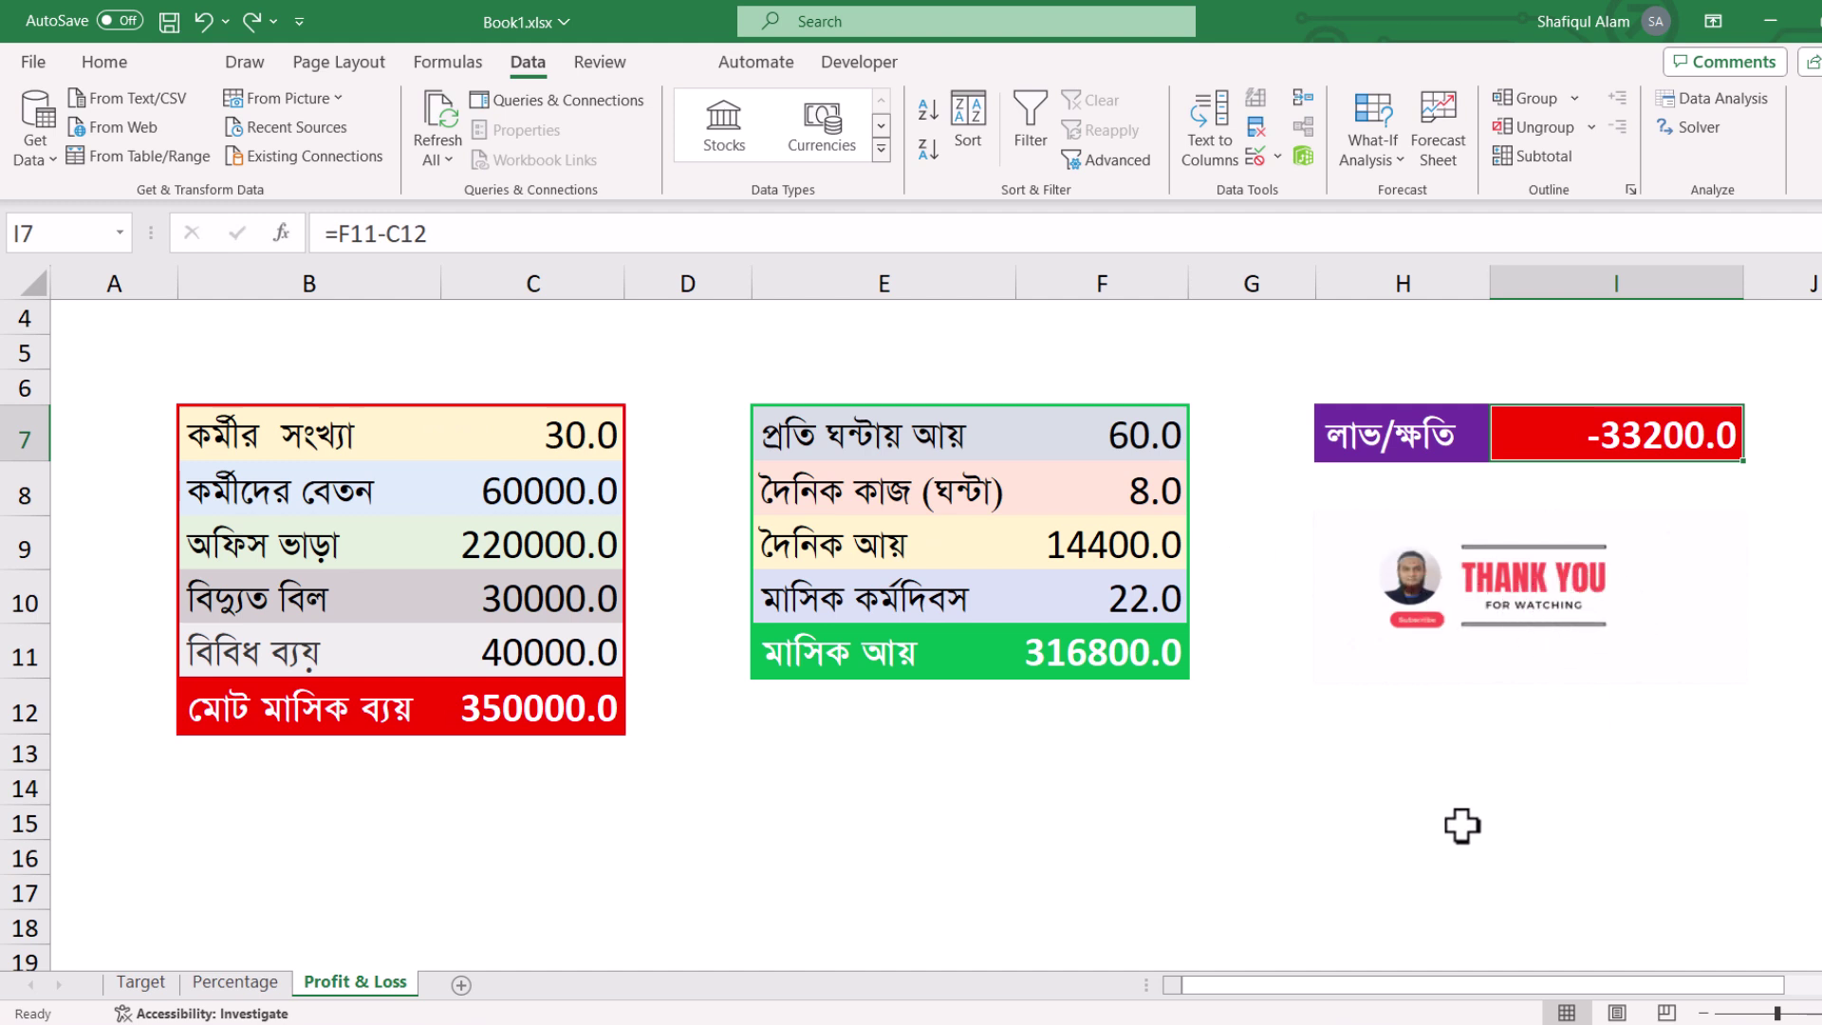
Step: Run Goal Seek to bring cell I7 to 50000 by changing the number of workers in C7, accept it, and undo the result
{"action": "left_click", "coordinate": [1373, 128]}
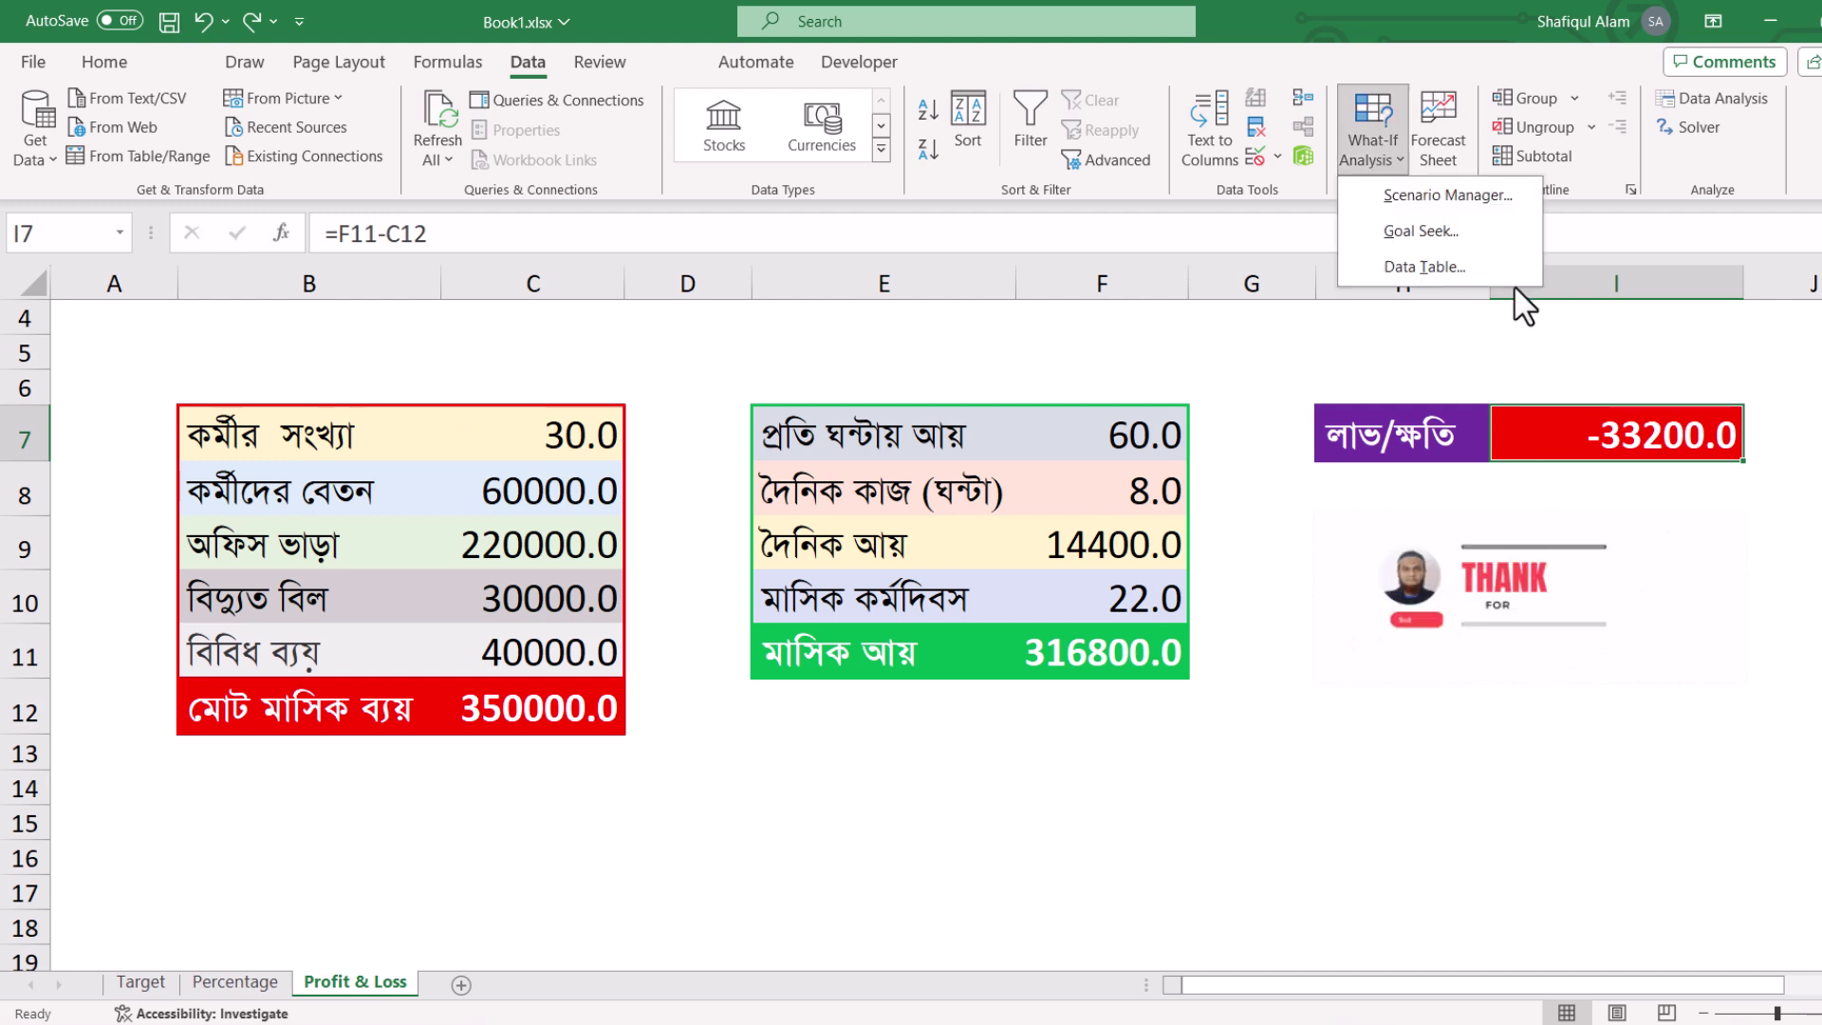
{"action": "left_click", "coordinate": [1495, 235]}
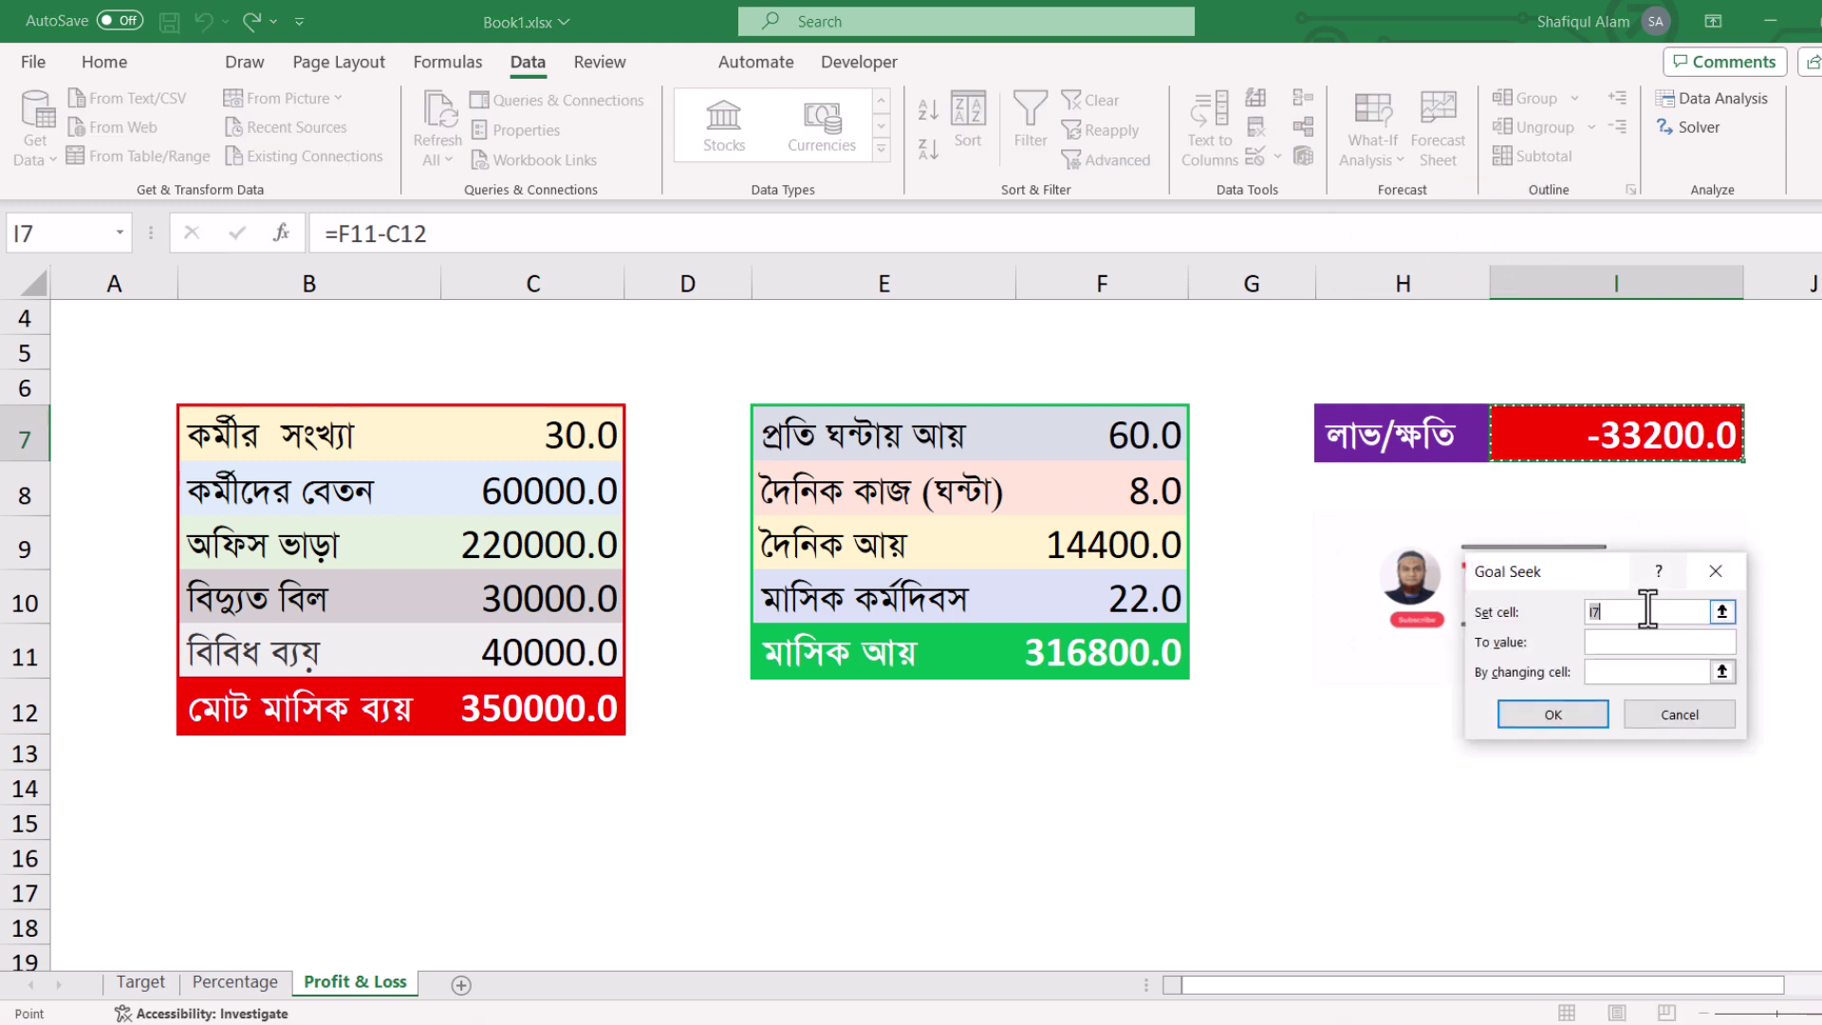
{"action": "left_click", "coordinate": [1631, 641]}
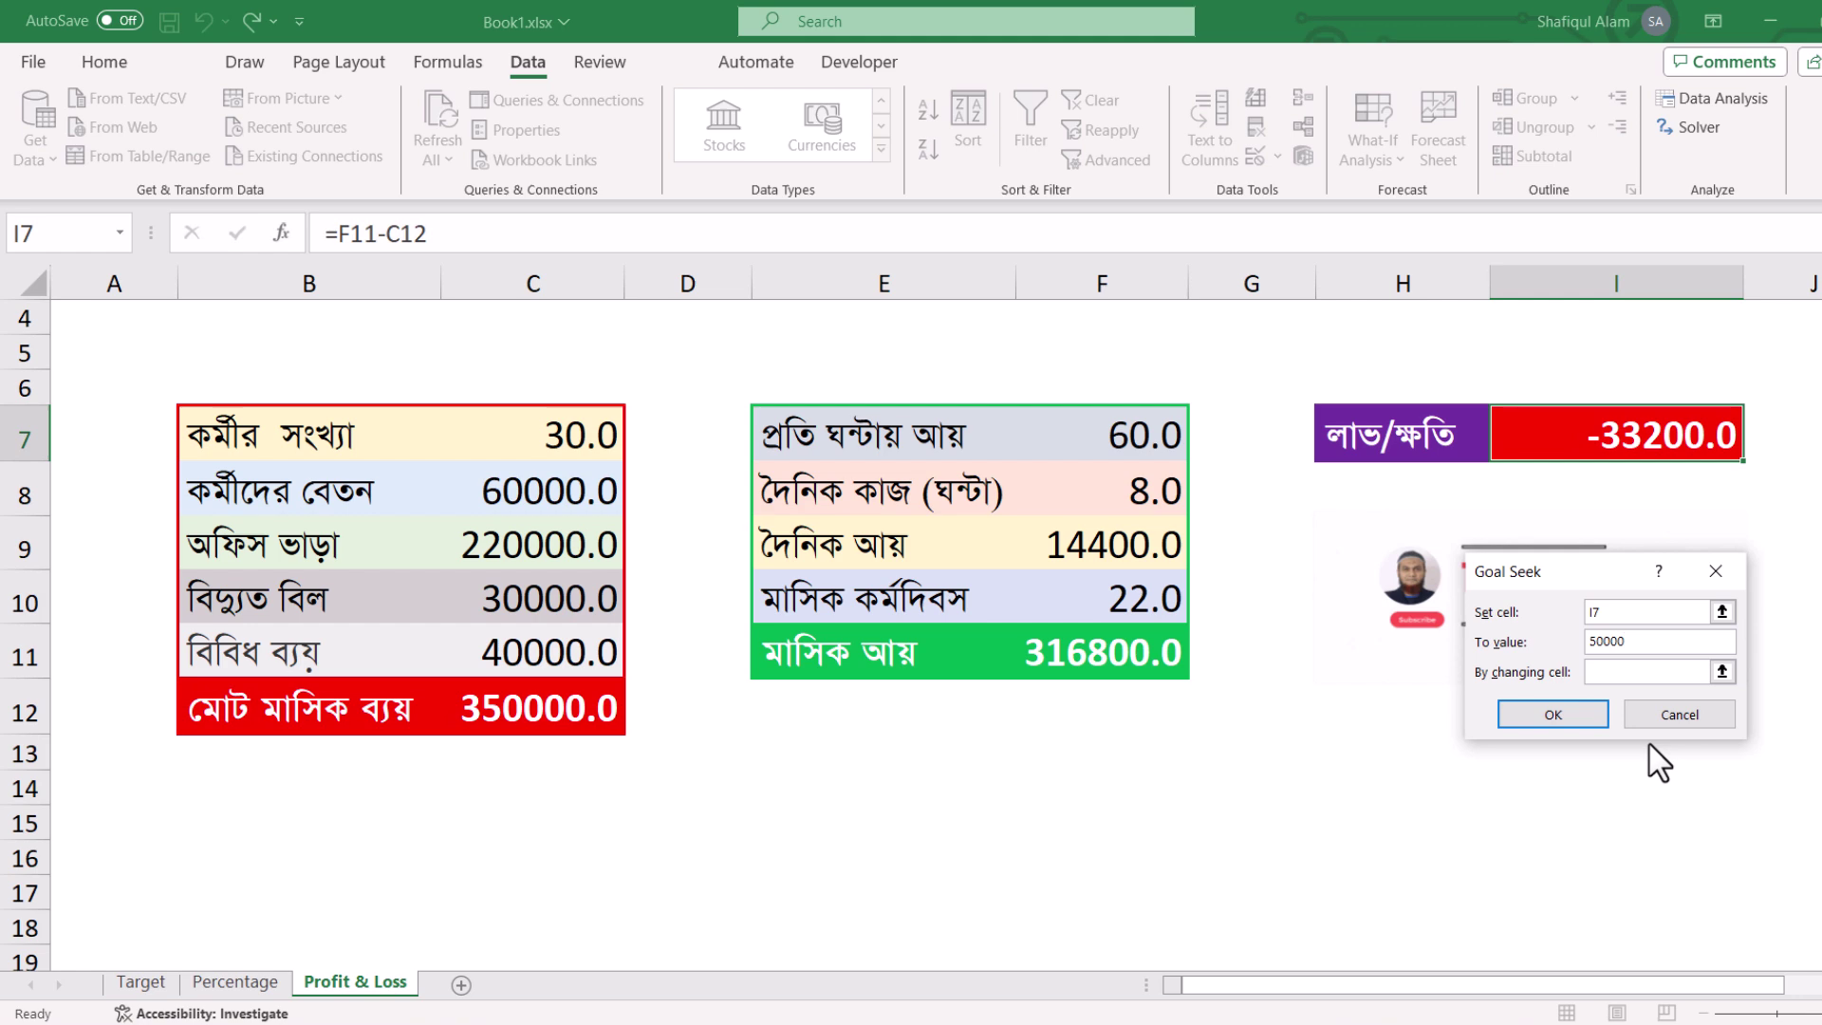
{"action": "left_click", "coordinate": [1627, 670]}
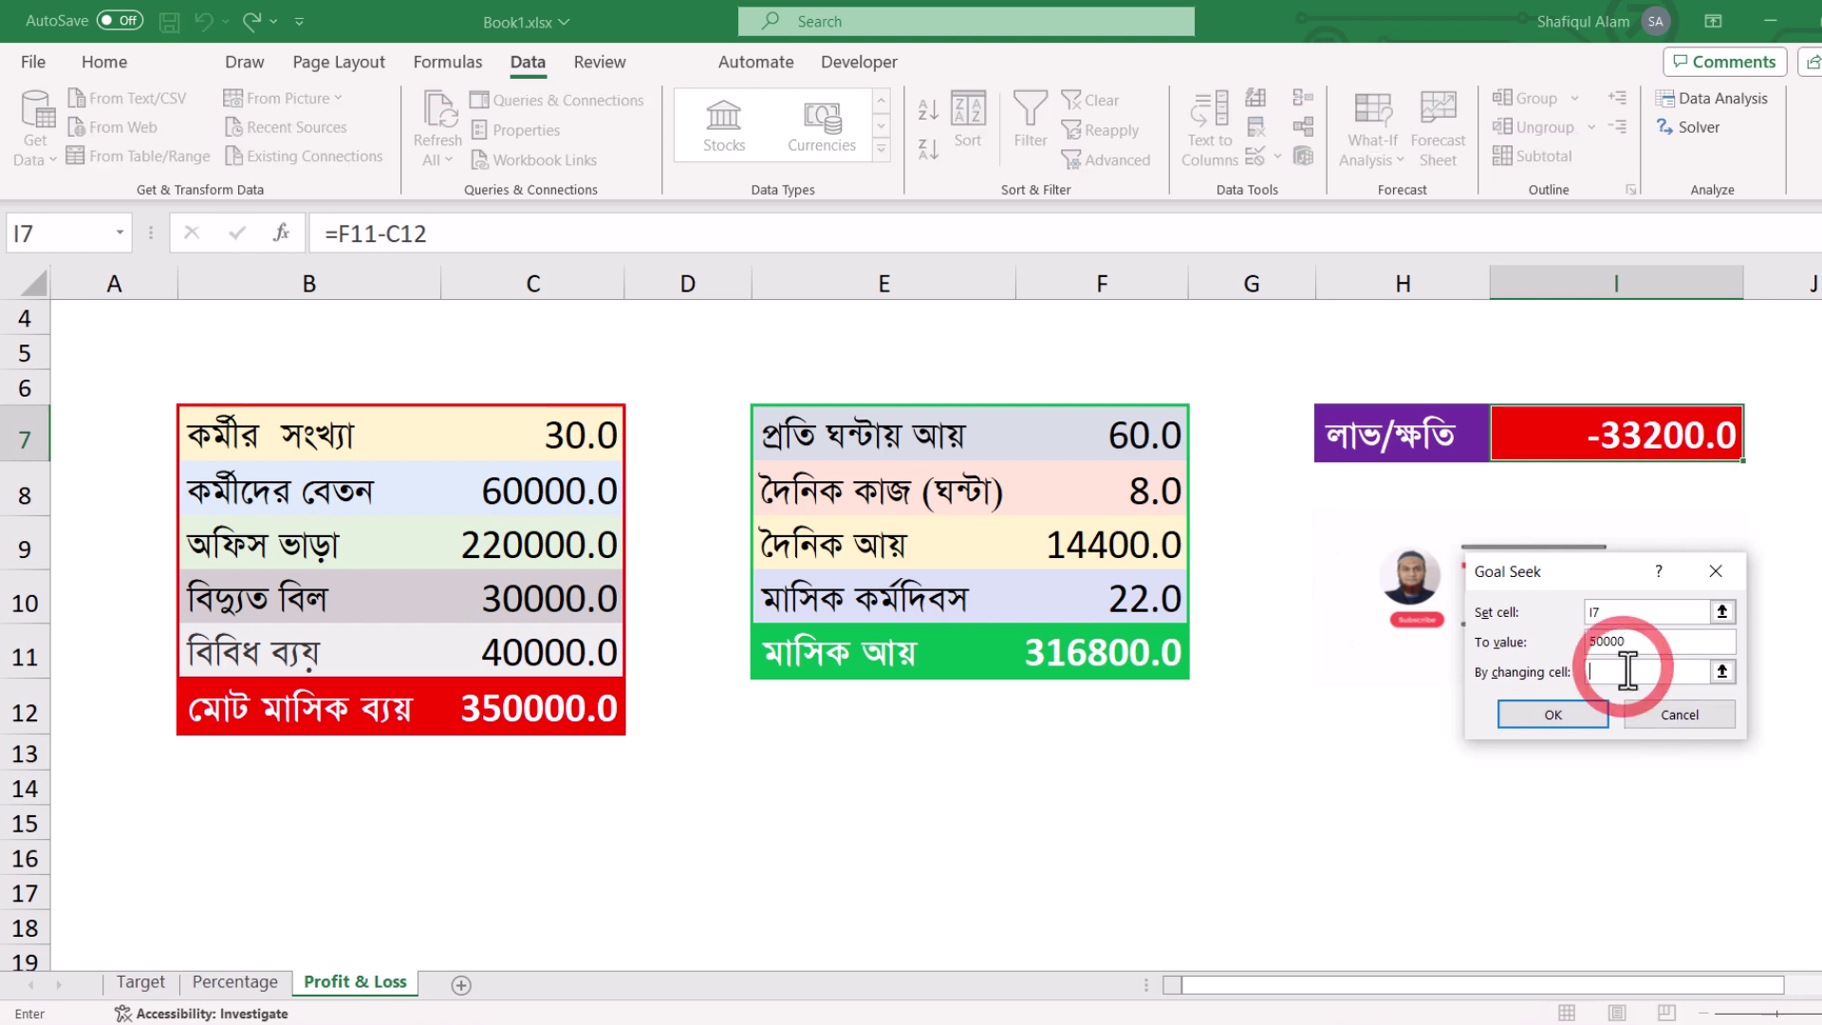
{"action": "left_click", "coordinate": [559, 439]}
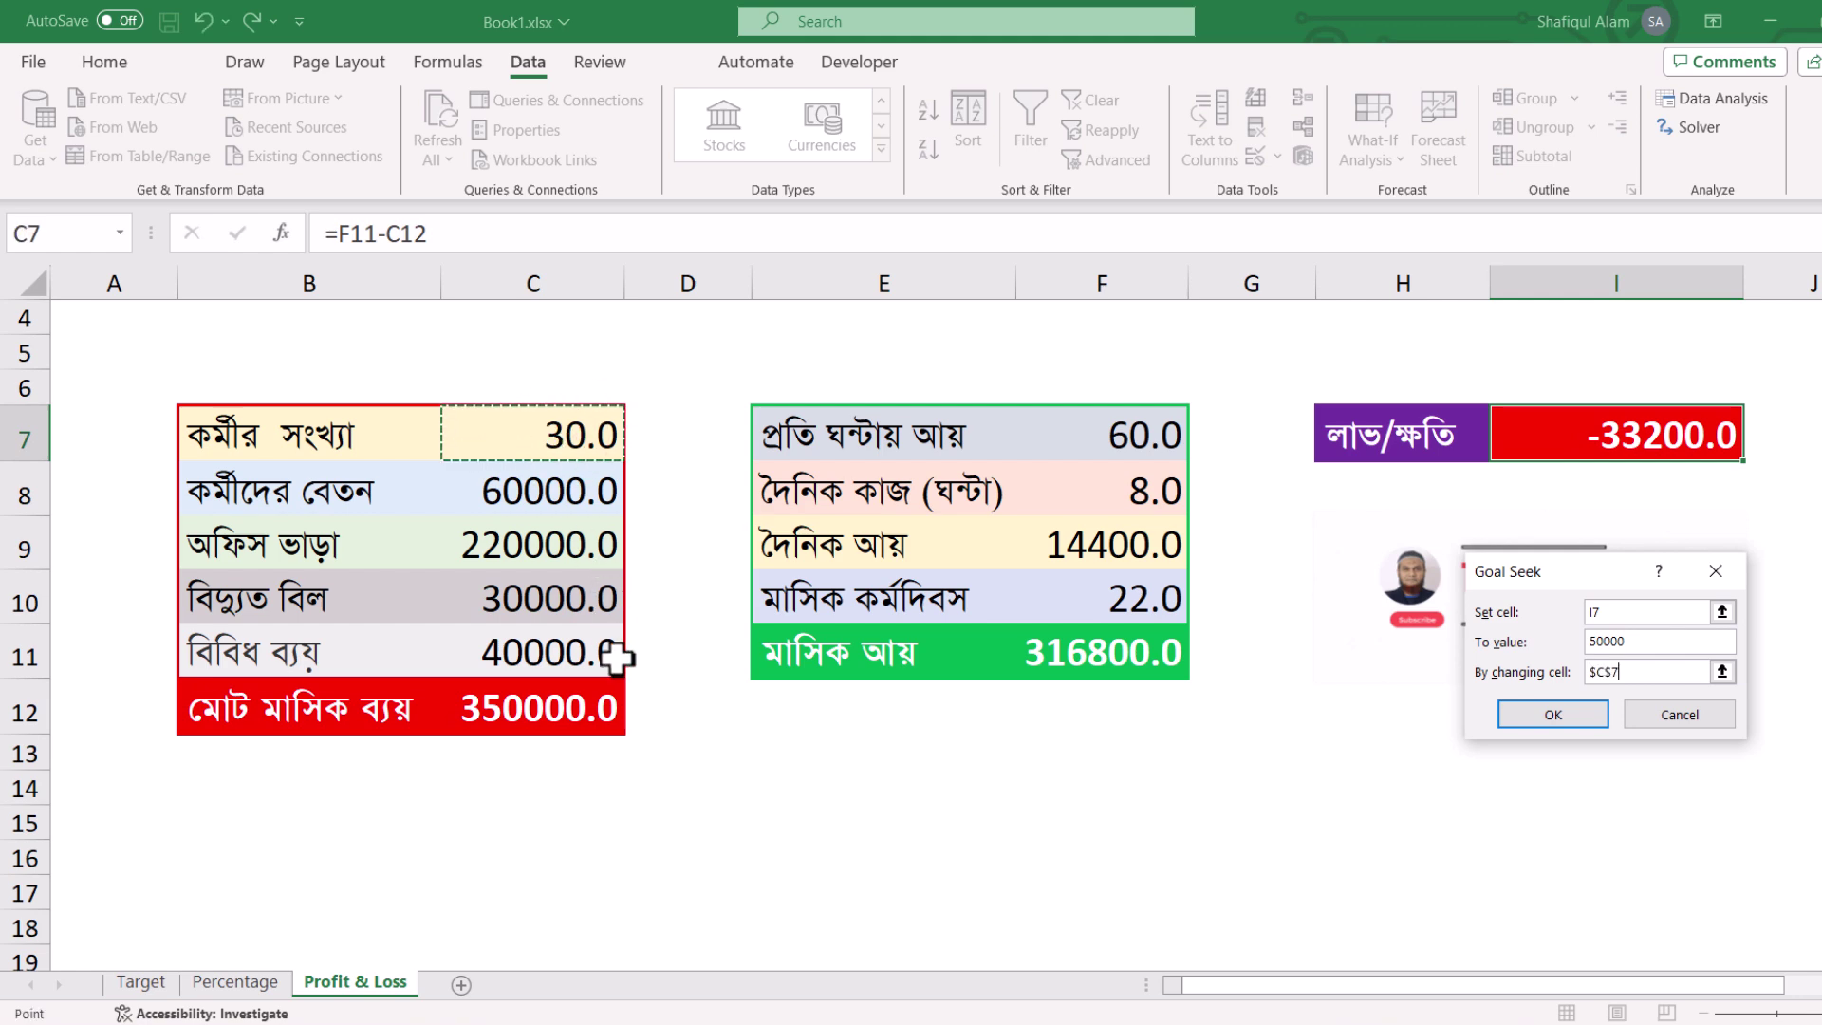
{"action": "left_click", "coordinate": [1560, 719]}
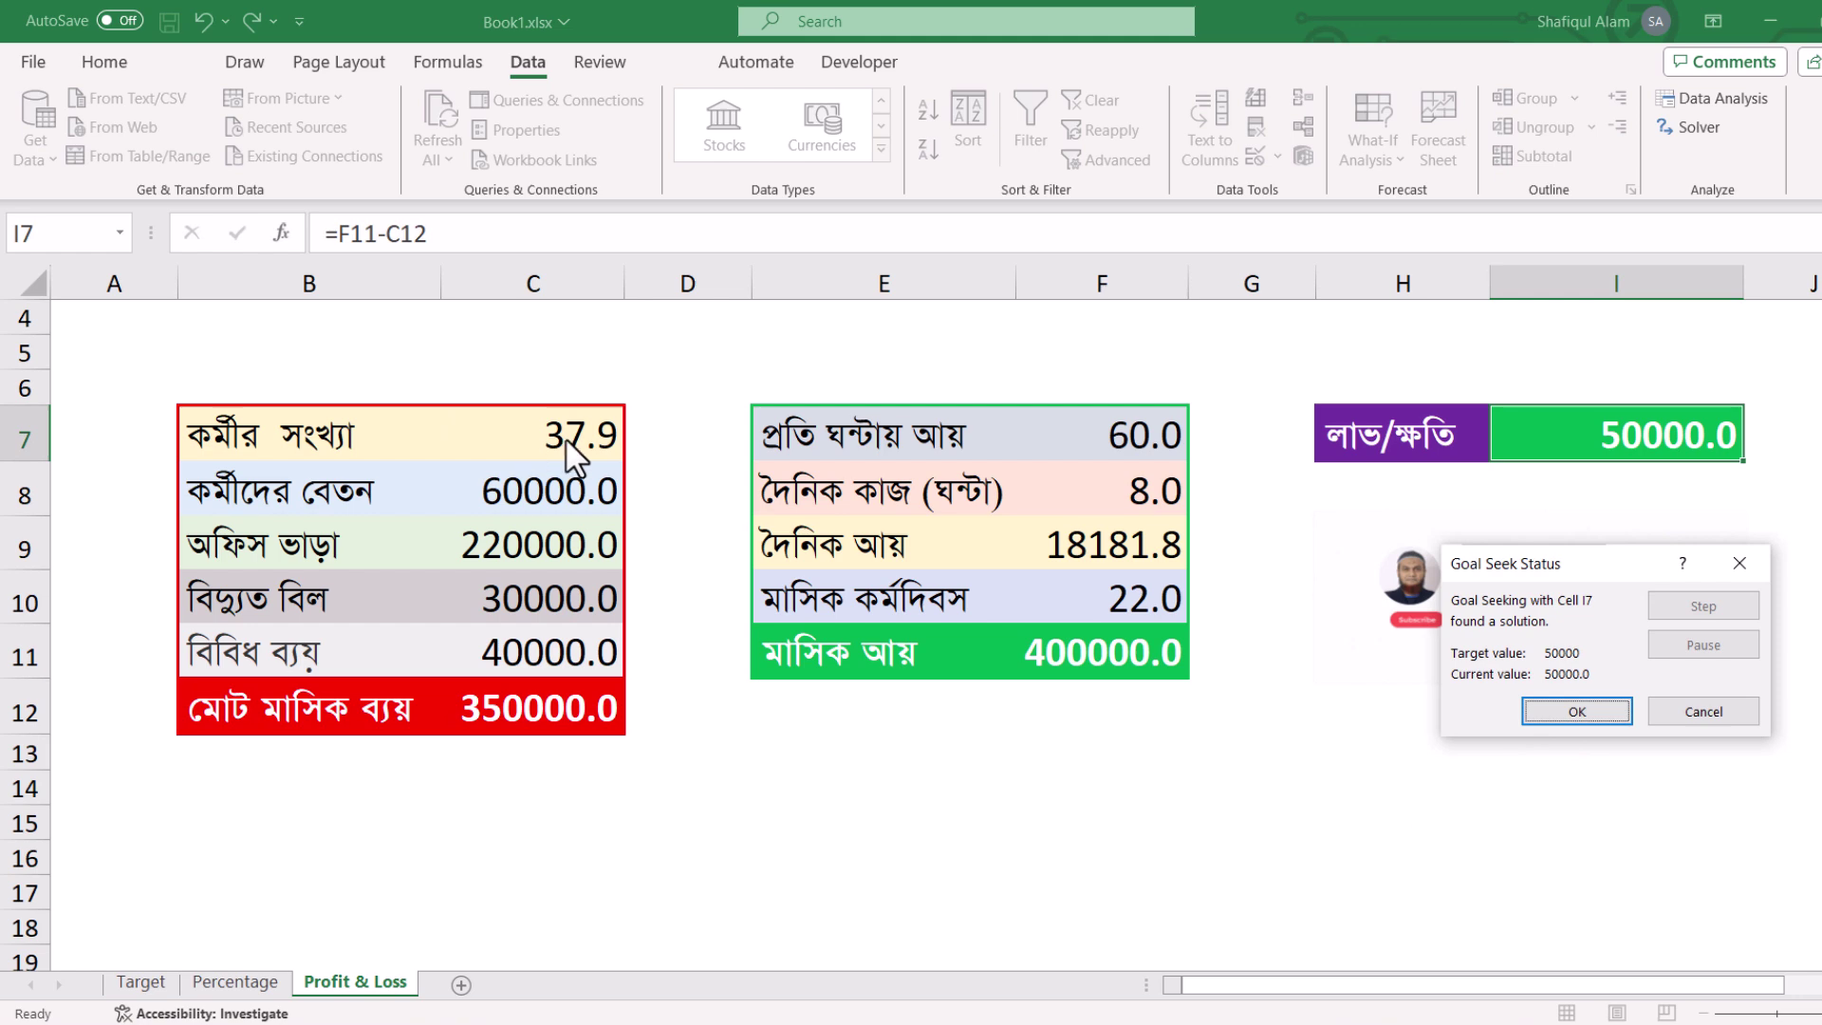
{"action": "left_click", "coordinate": [1574, 716]}
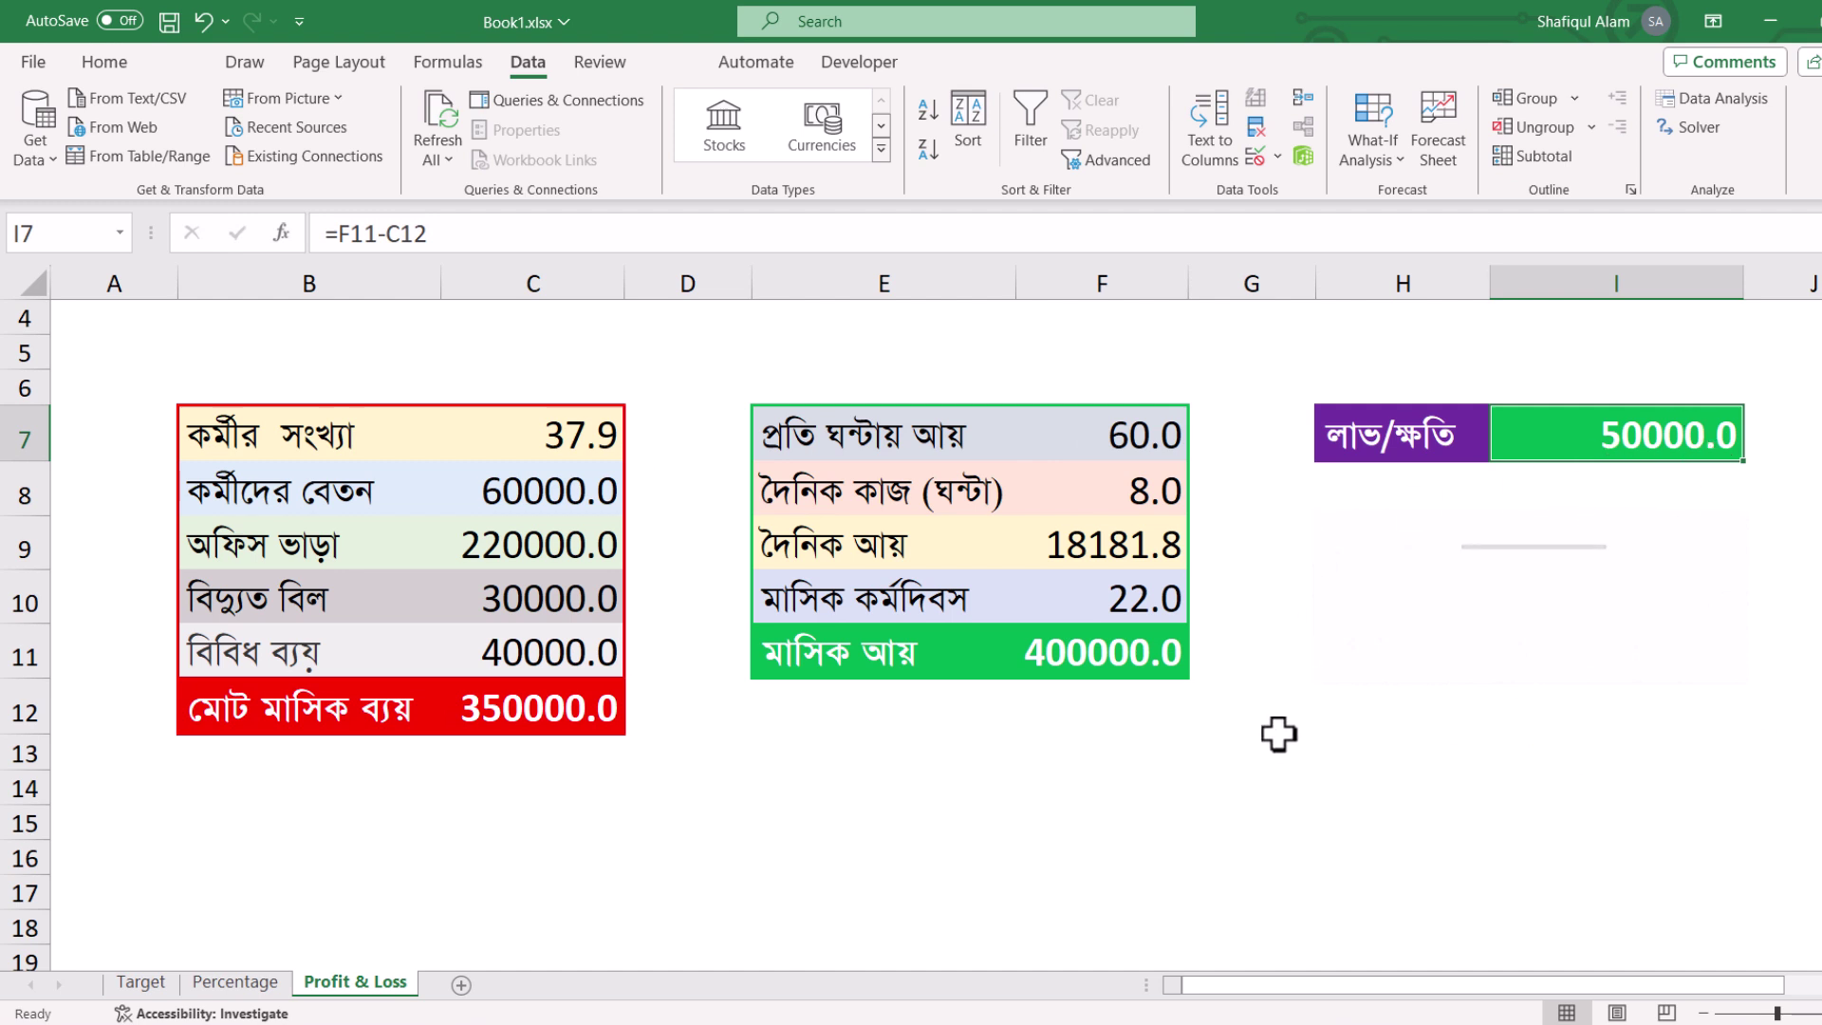
{"action": "key", "text": "ctrl+z"}
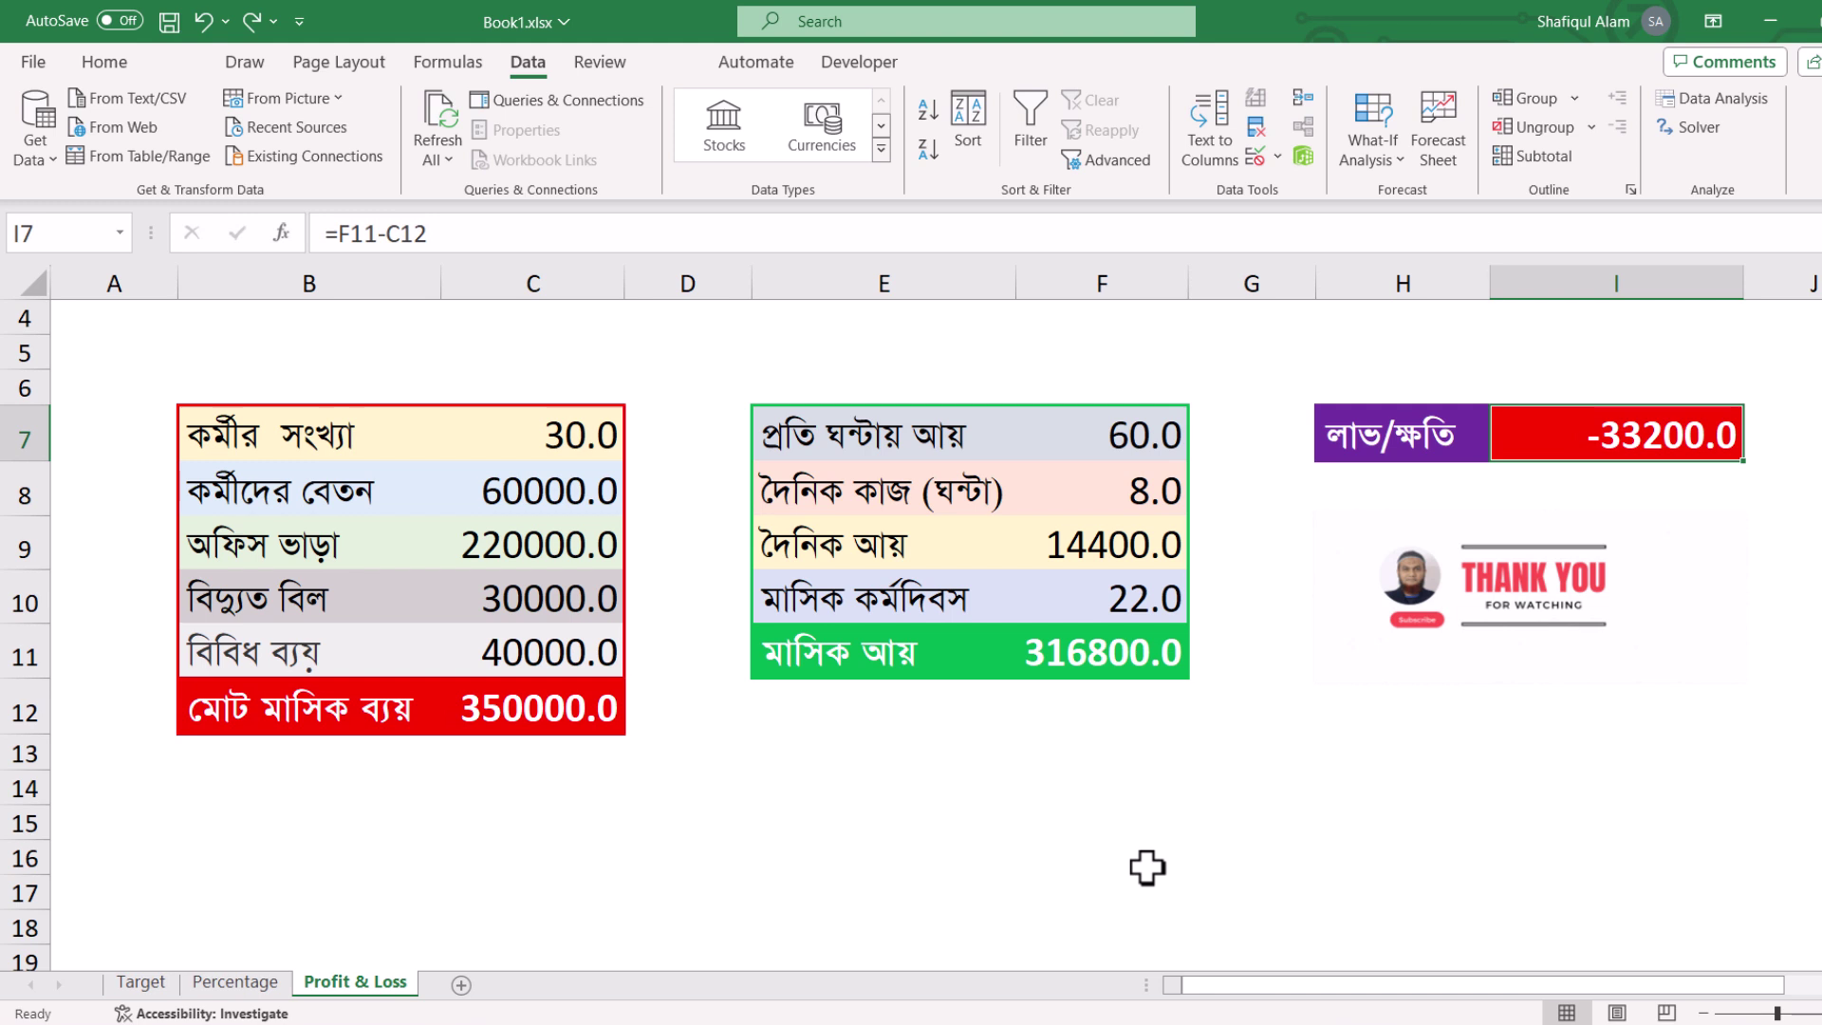
Step: Run Goal Seek to bring cell I7 to 50000 by changing the monthly working days in F10, accept it, and undo the result
{"action": "left_click", "coordinate": [1366, 157]}
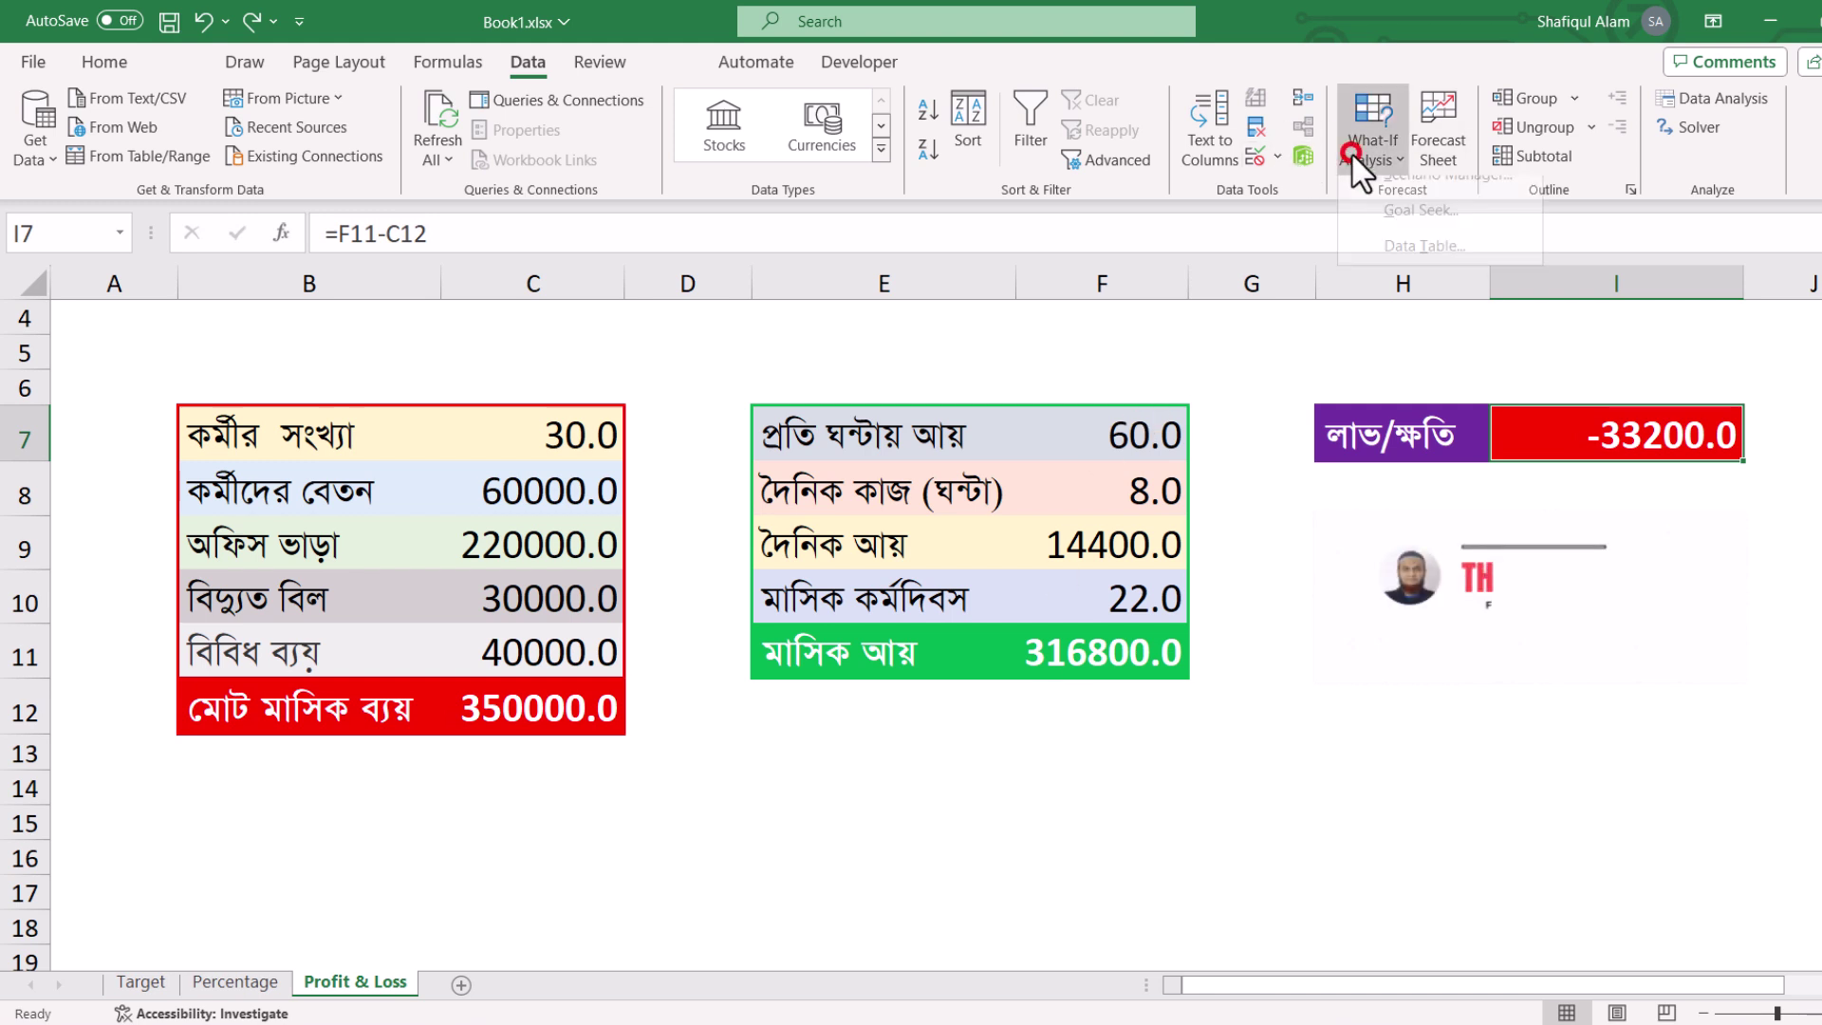
{"action": "left_click", "coordinate": [1461, 232]}
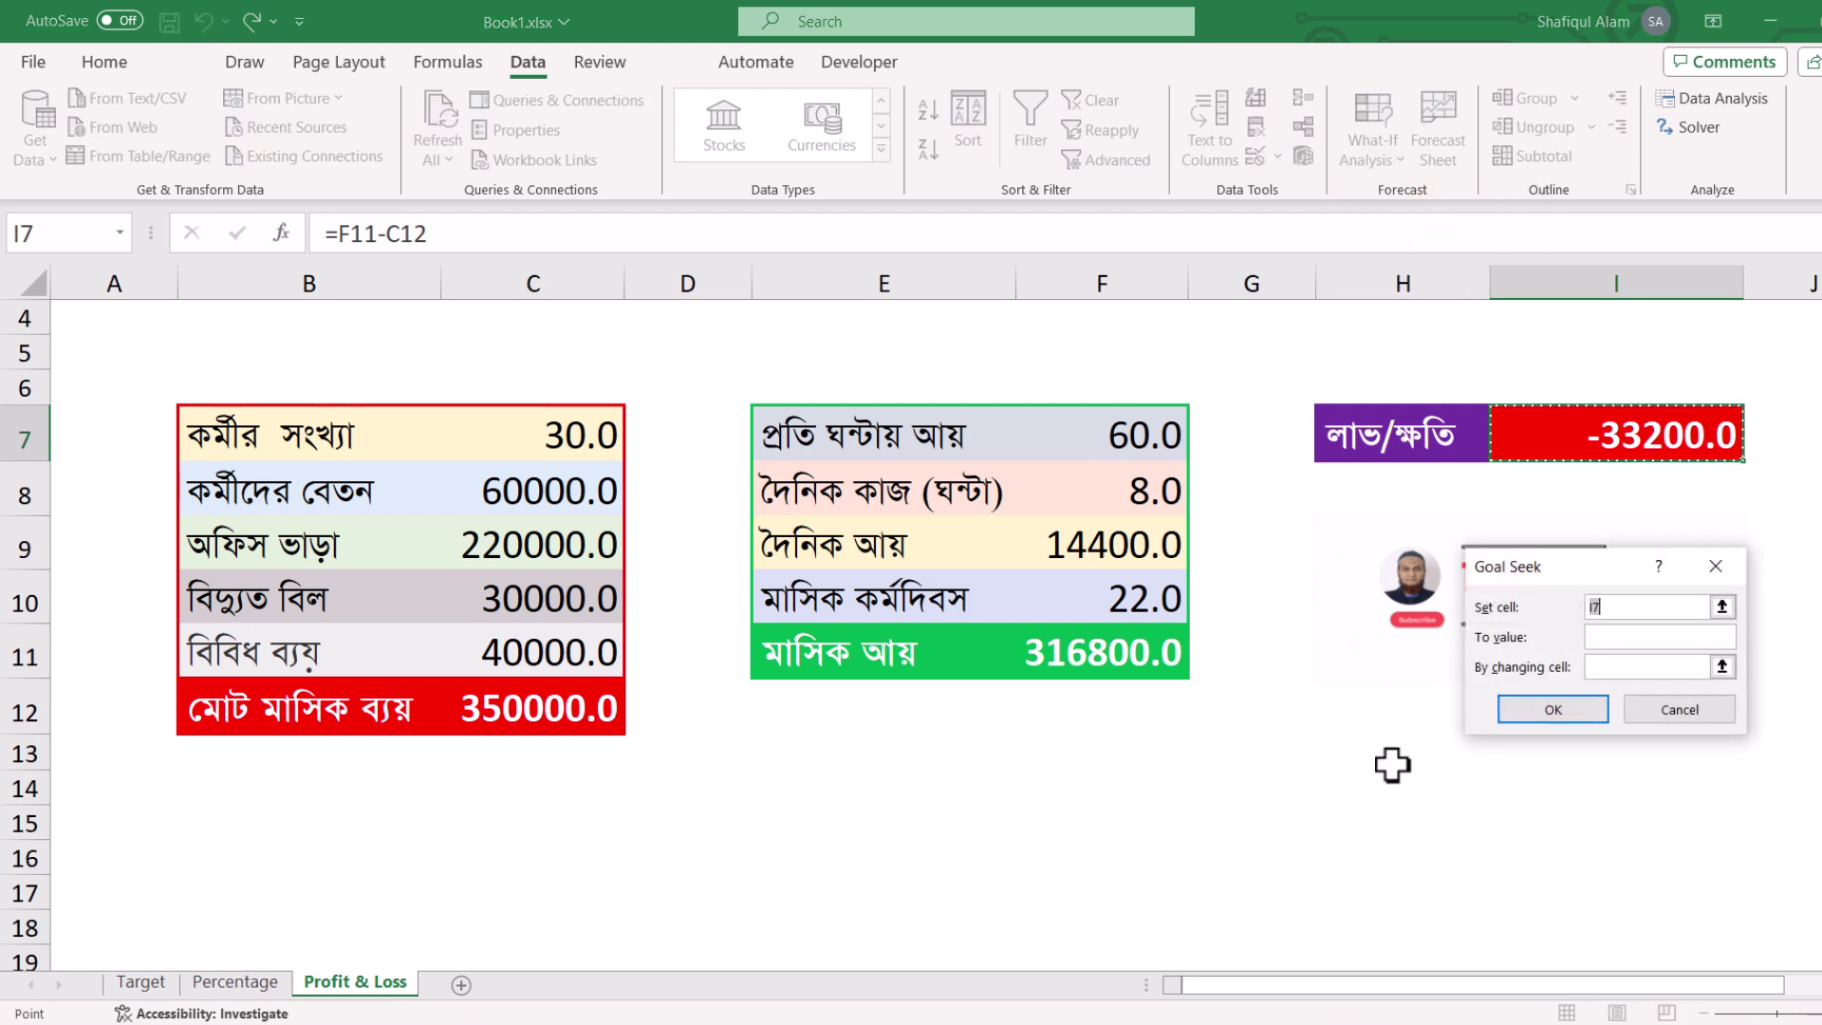
{"action": "left_click", "coordinate": [1624, 634]}
{"action": "left_click", "coordinate": [1624, 667]}
{"action": "left_click", "coordinate": [1153, 604]}
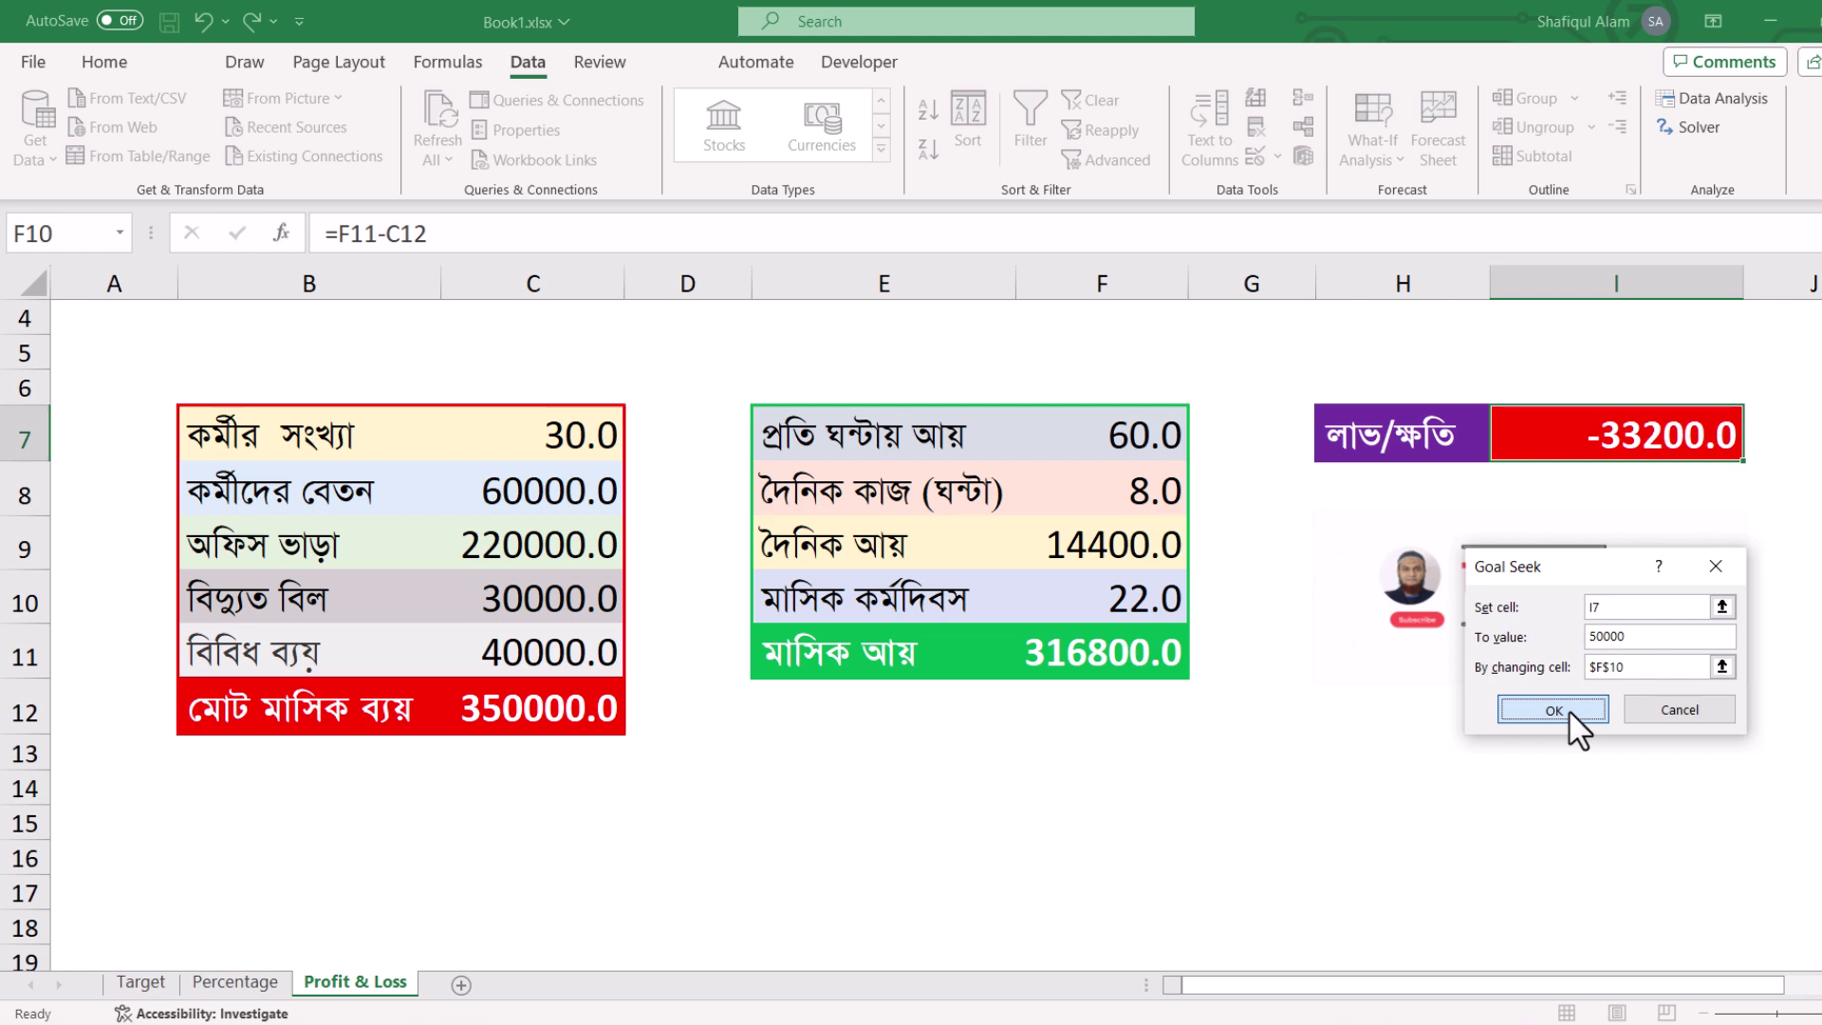
{"action": "left_click", "coordinate": [1556, 711]}
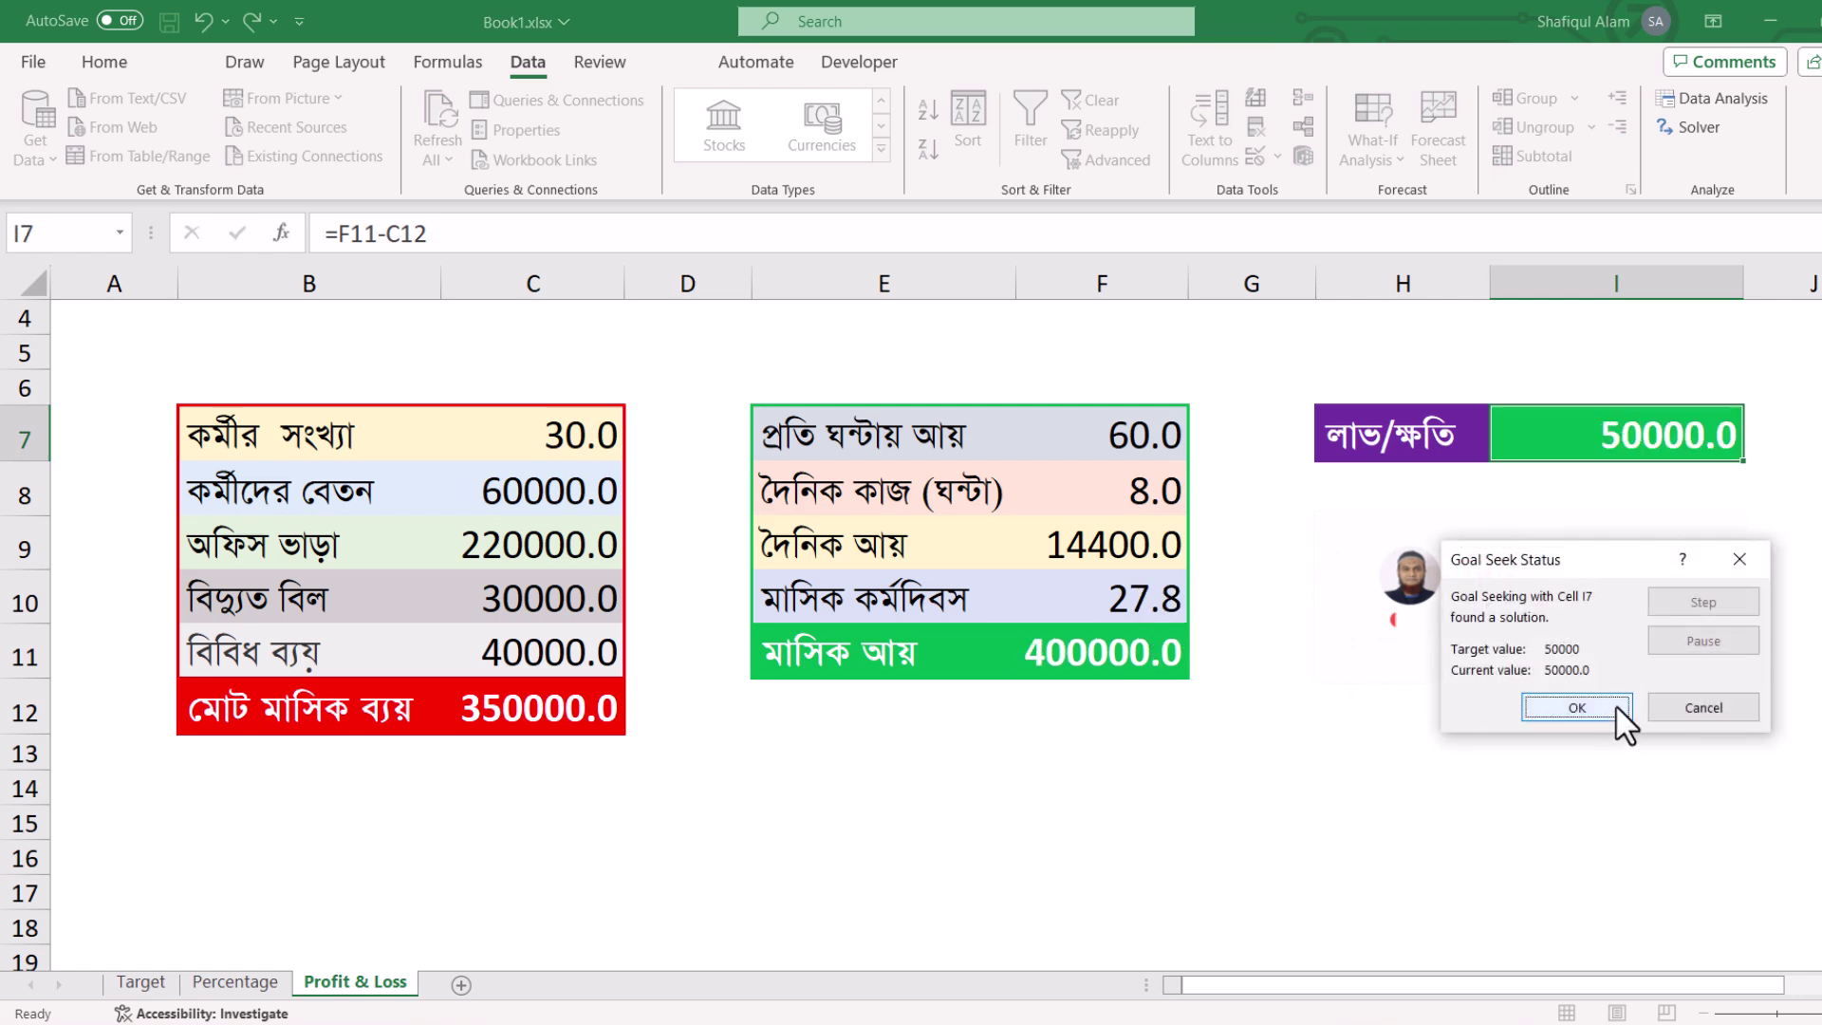
{"action": "left_click", "coordinate": [1580, 712]}
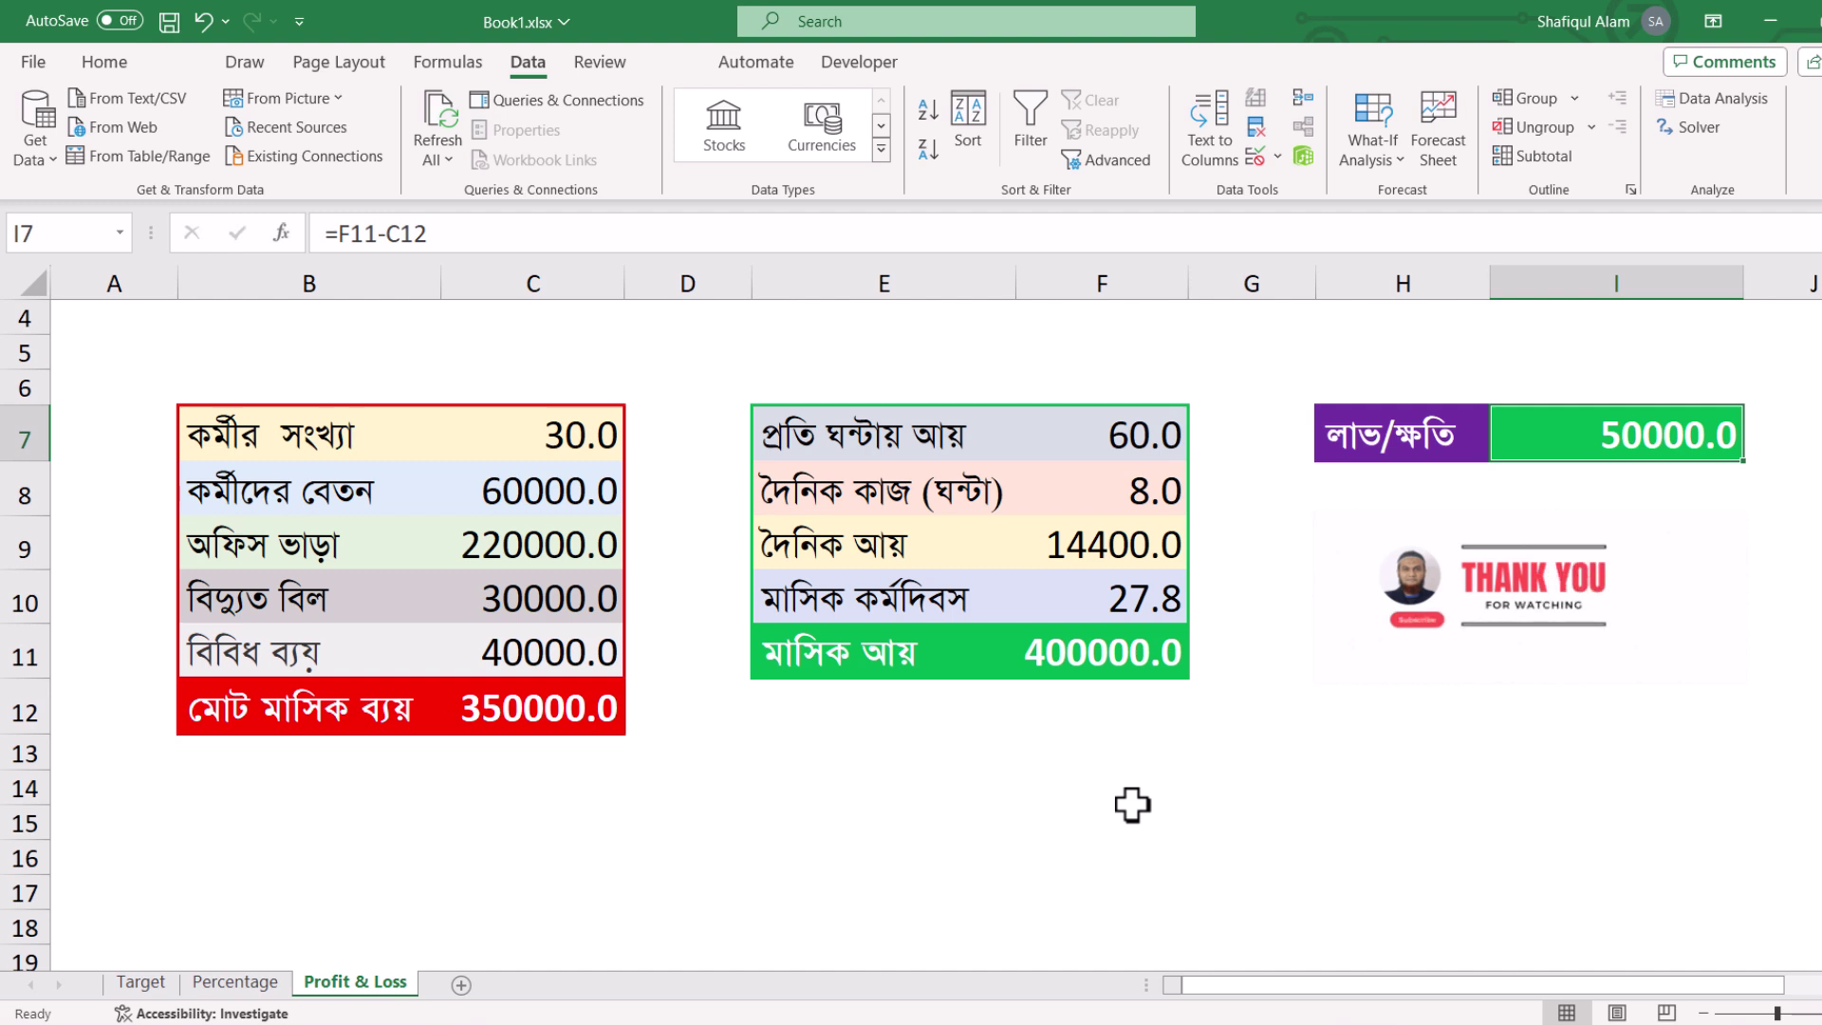
{"action": "key", "text": "ctrl+z"}
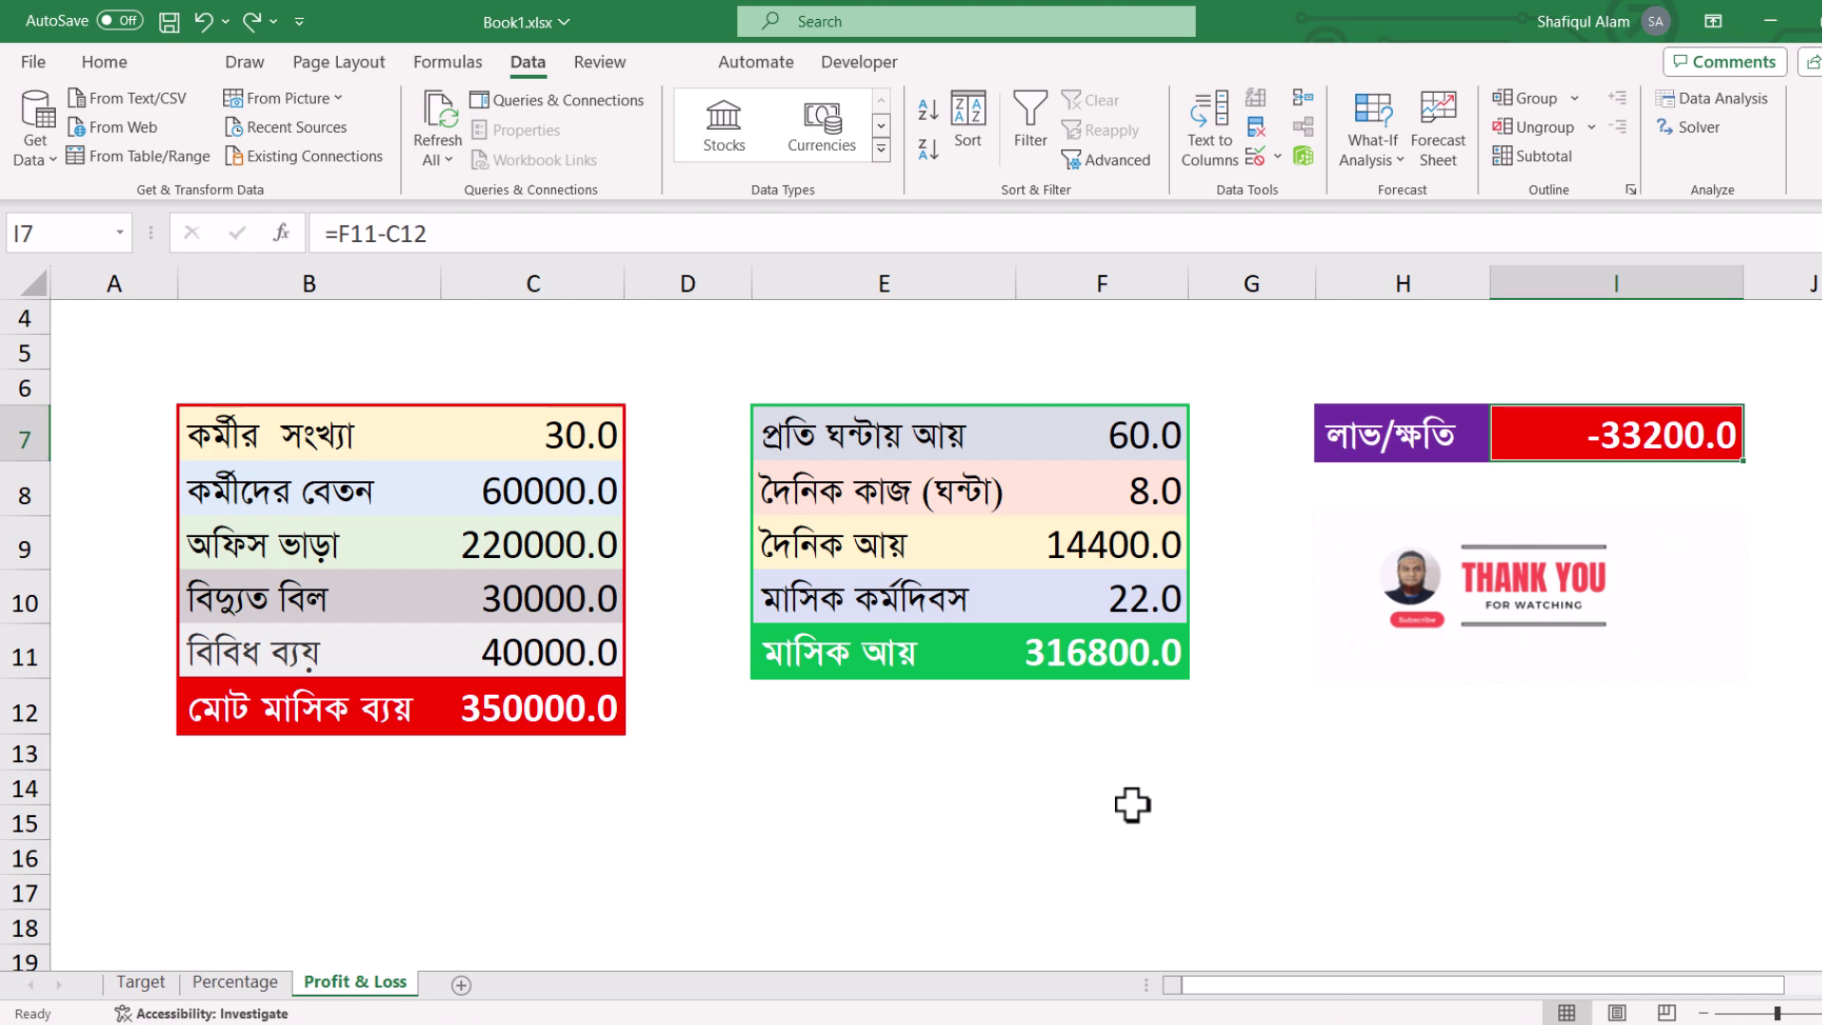
Step: Look through the Percentage and Target sheets and return to the Profit & Loss sheet
{"action": "left_click", "coordinate": [237, 986]}
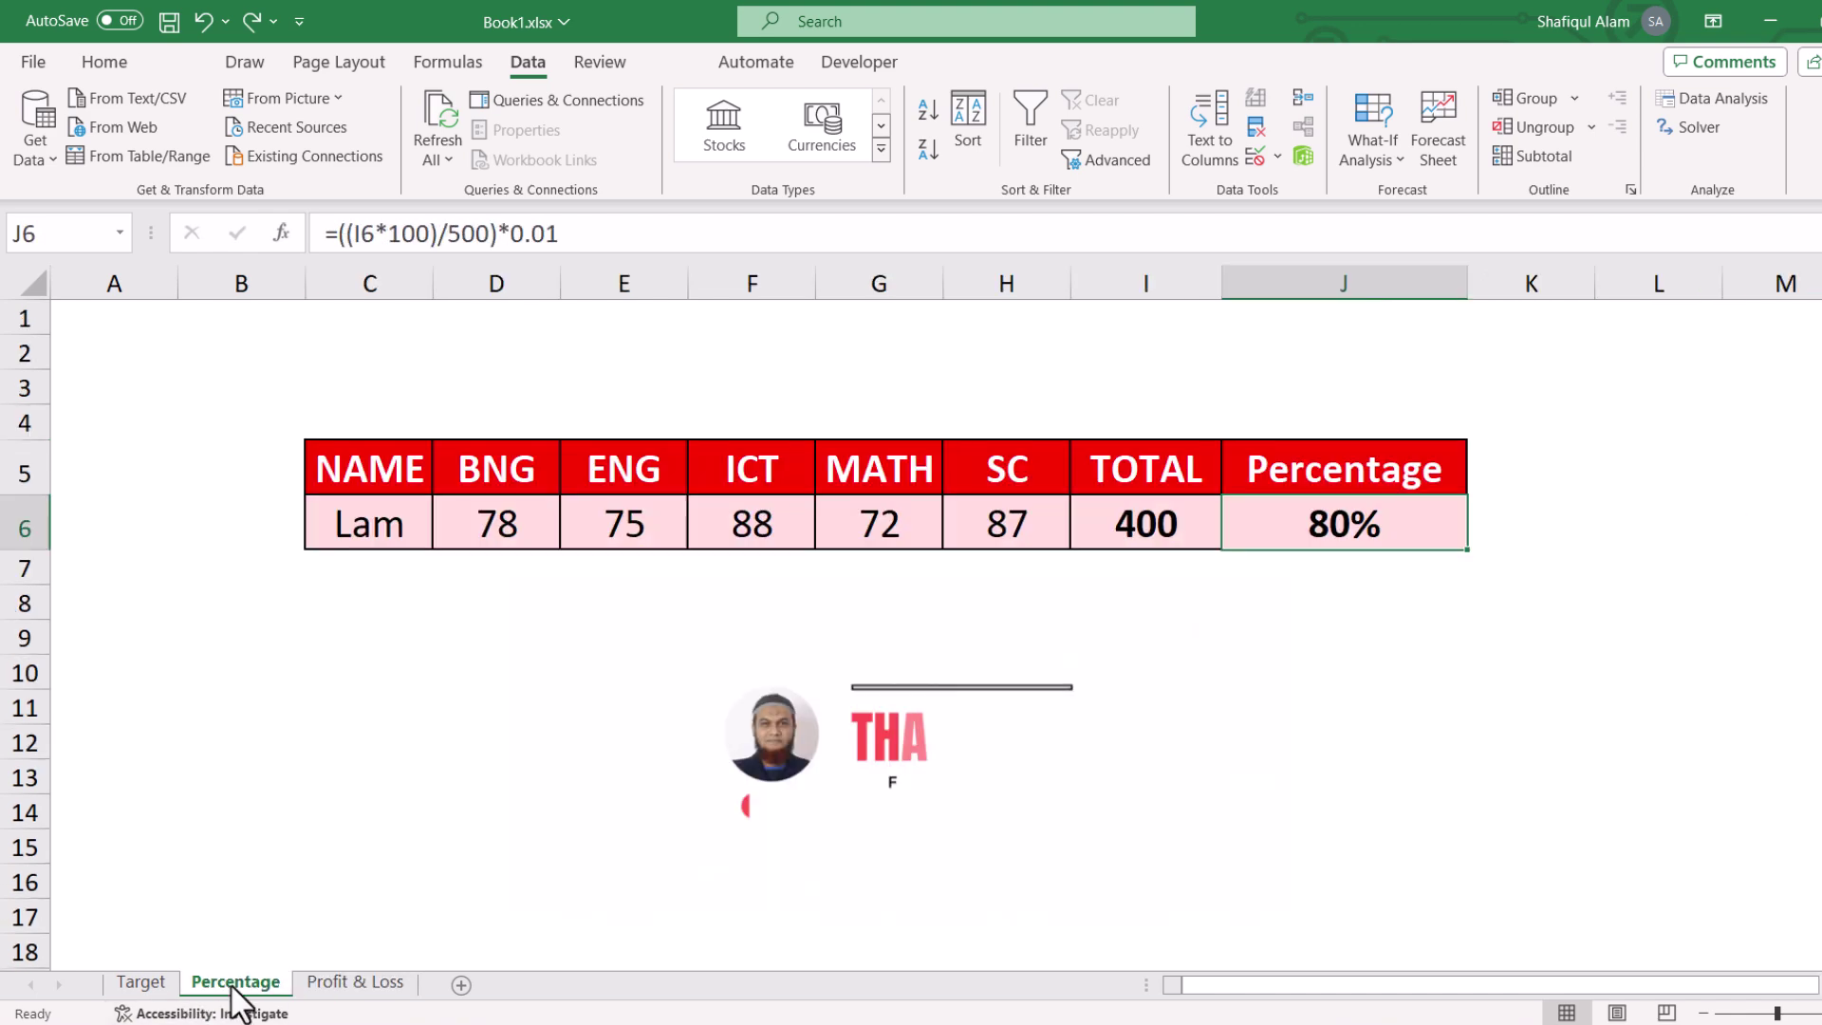
{"action": "left_click", "coordinate": [163, 985]}
{"action": "left_click", "coordinate": [336, 987]}
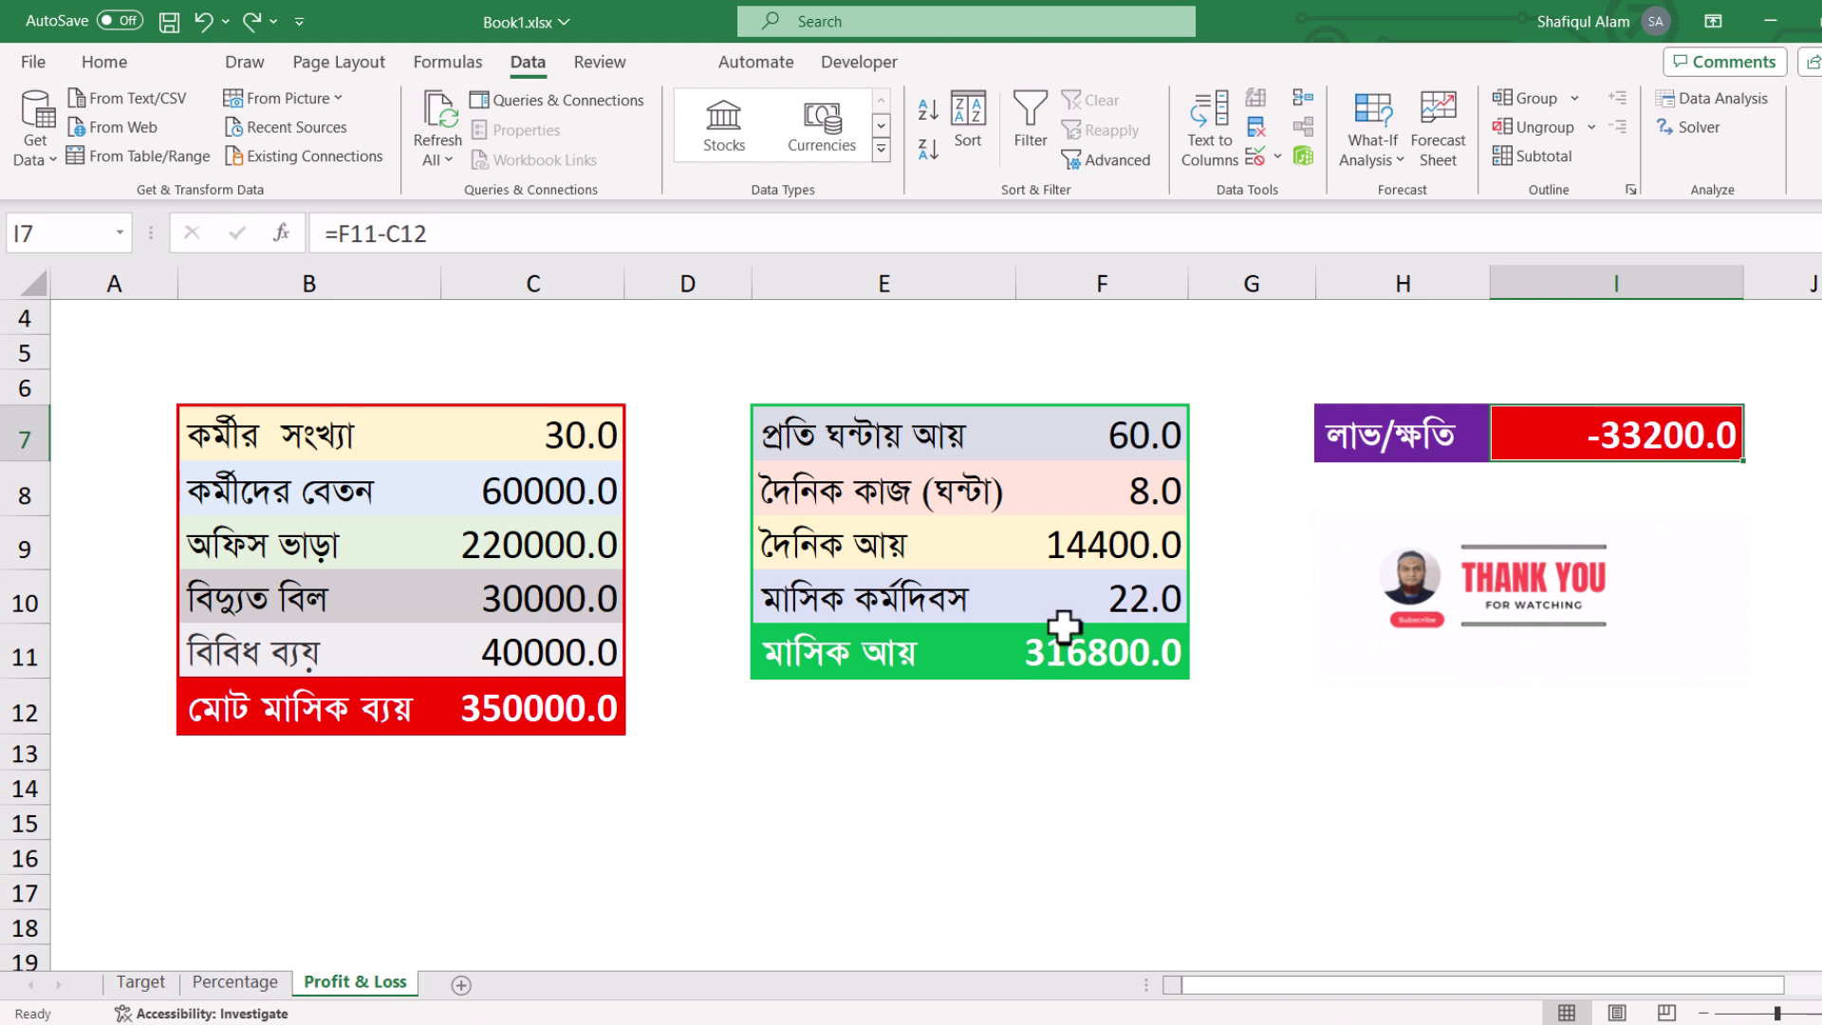
Step: Examine the income cells F7 to F10 and the expense cells C11 up to C7 on the Profit & Loss sheet
{"action": "left_click", "coordinate": [1091, 432]}
{"action": "left_click", "coordinate": [1166, 490]}
{"action": "left_click", "coordinate": [1115, 536]}
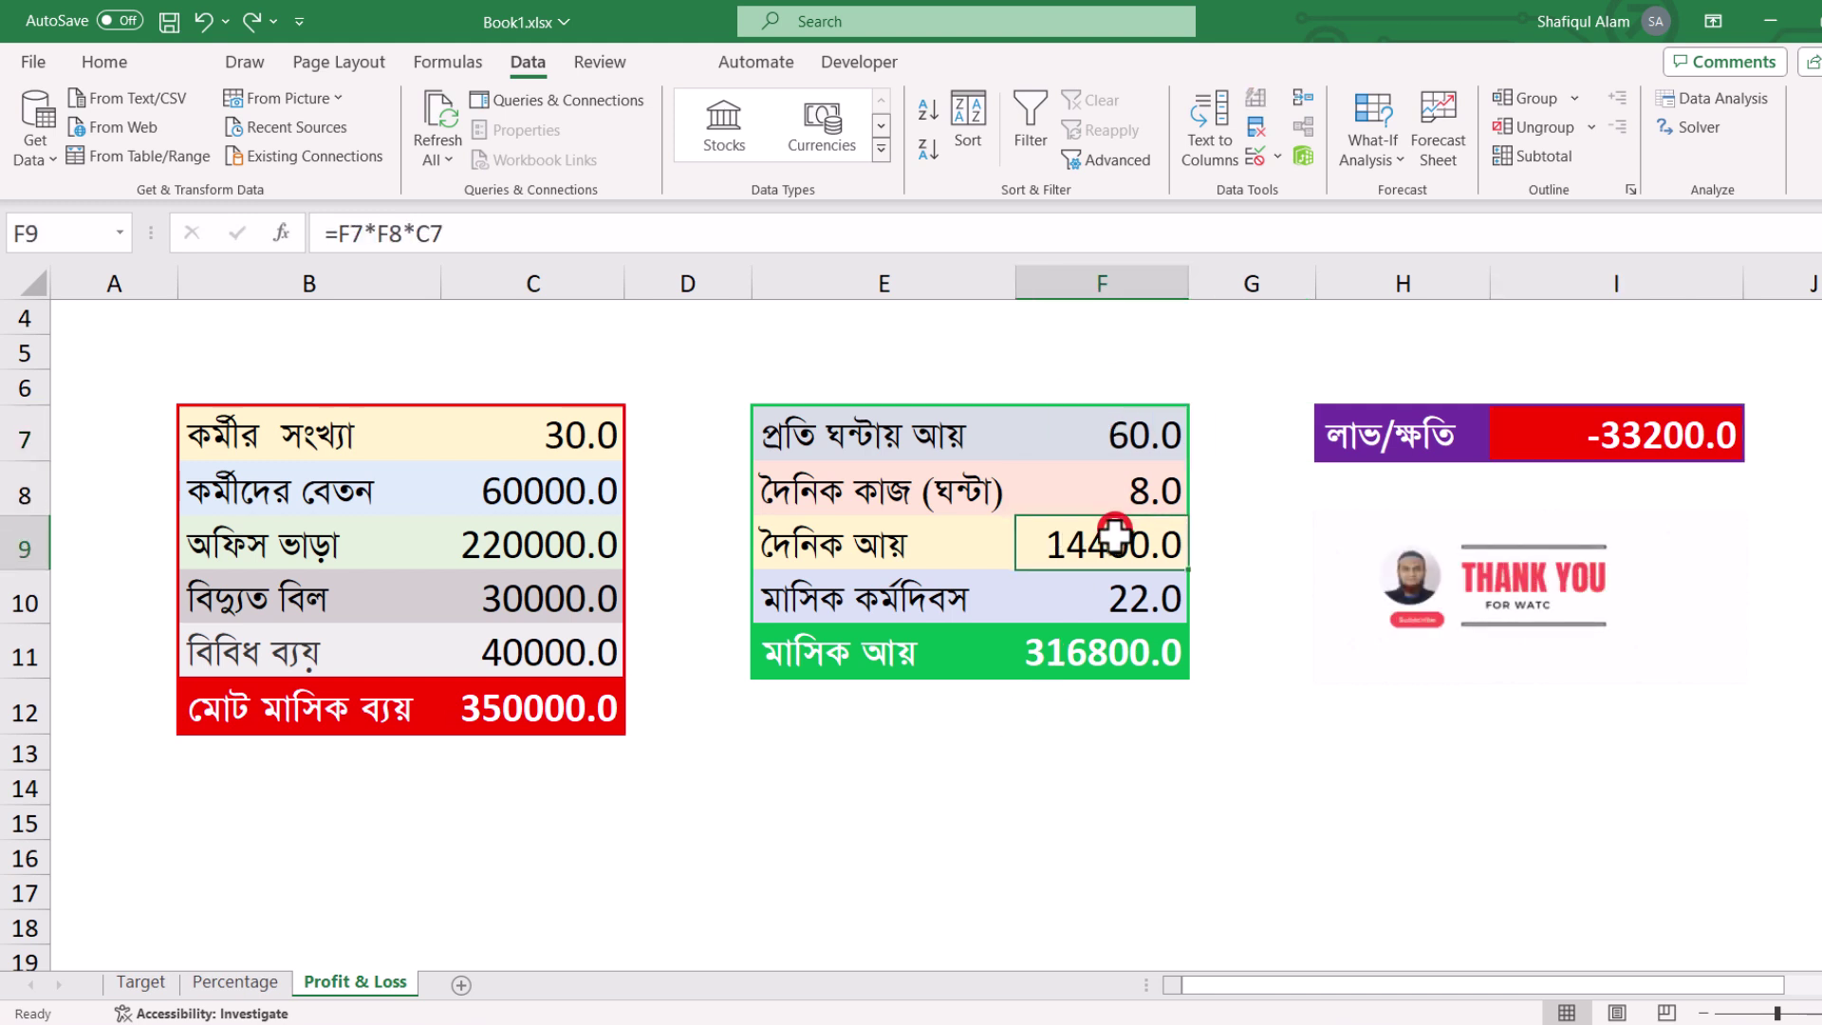
{"action": "left_click", "coordinate": [1106, 590]}
{"action": "left_click", "coordinate": [528, 645]}
{"action": "left_click", "coordinate": [526, 583]}
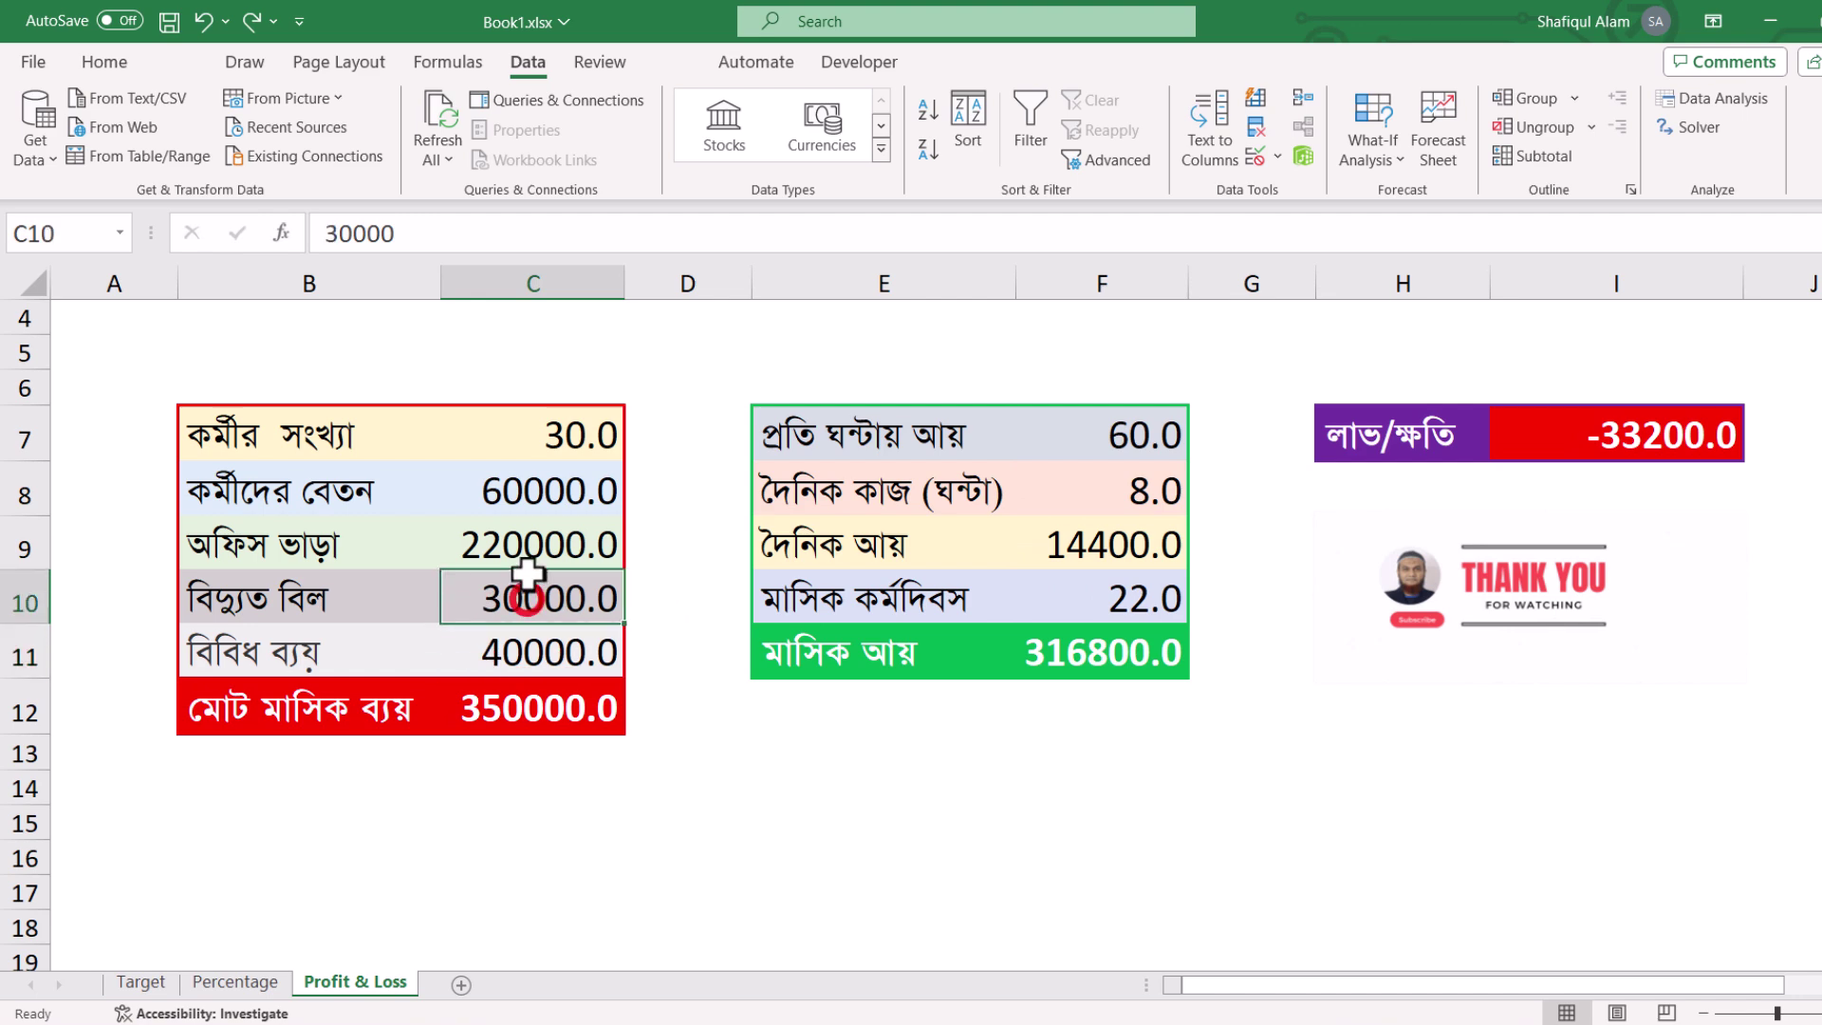
{"action": "left_click", "coordinate": [534, 546]}
{"action": "left_click", "coordinate": [545, 491]}
{"action": "left_click", "coordinate": [560, 441]}
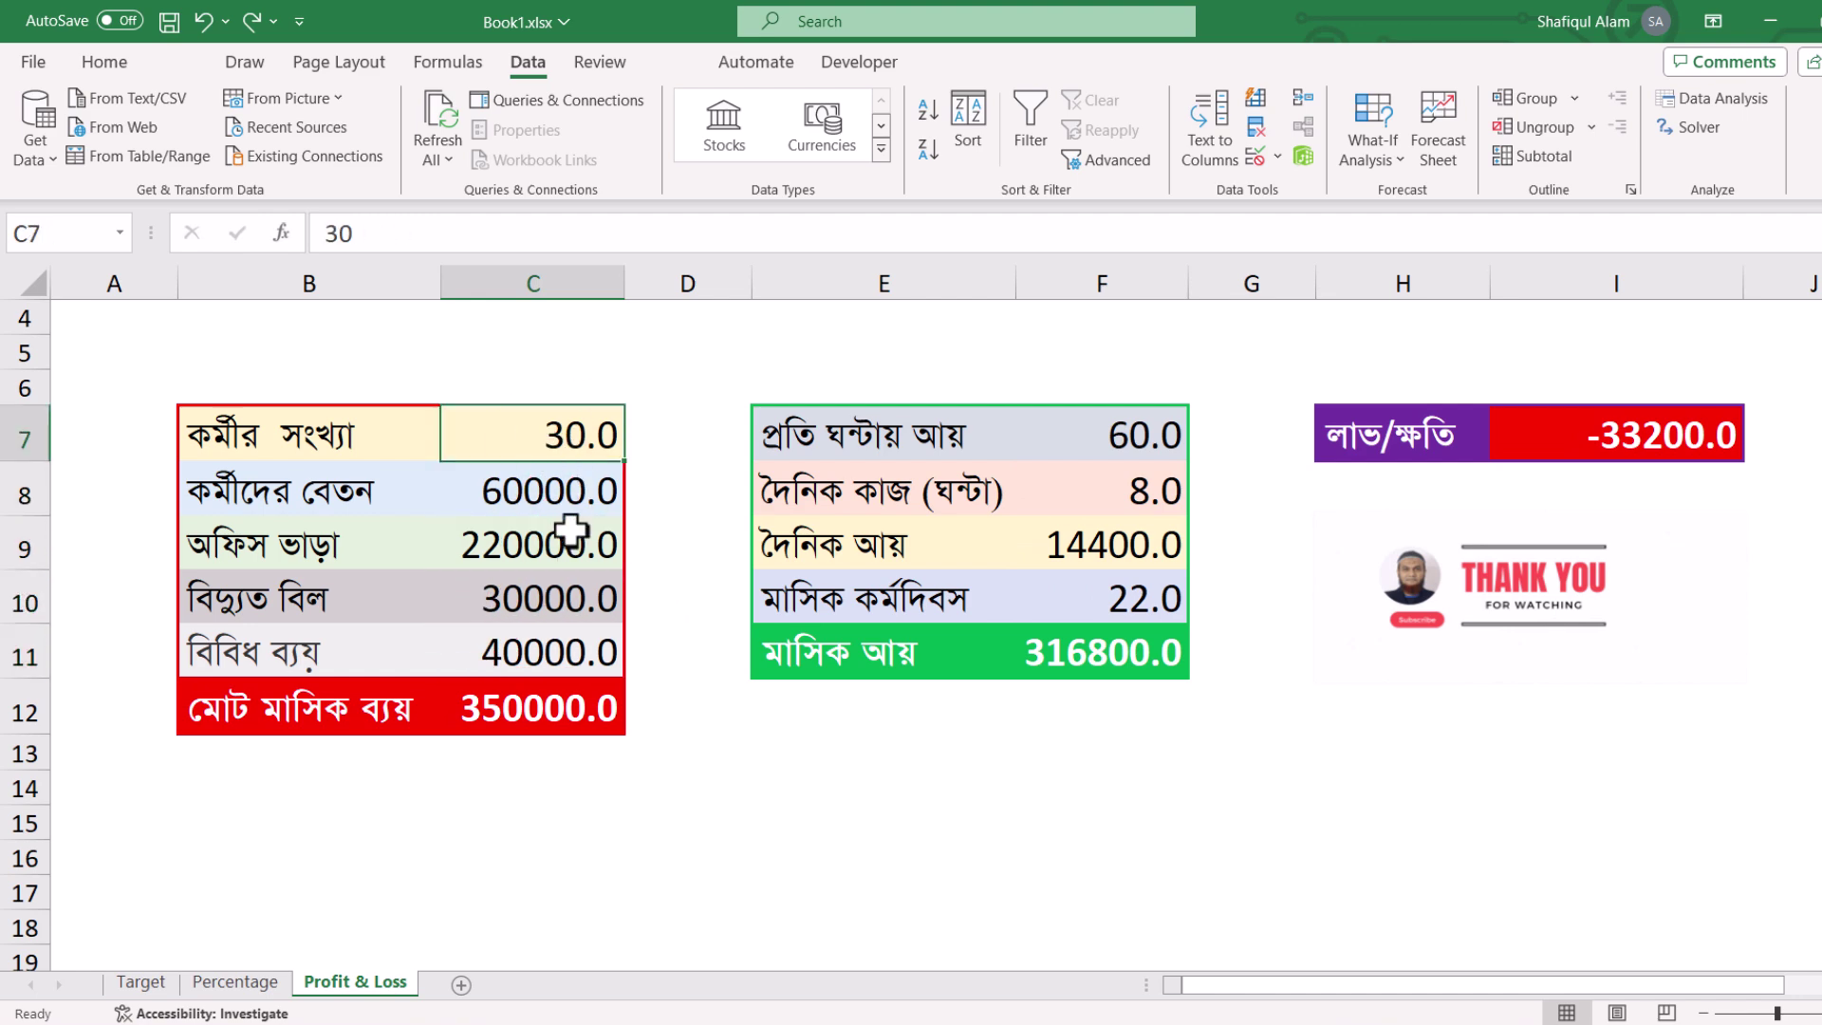